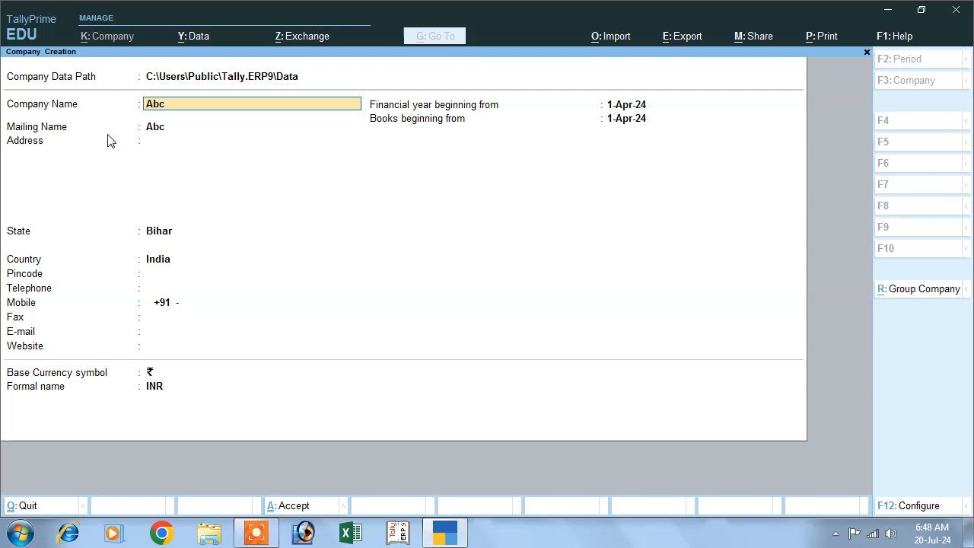
Keep the company name Abc and the state Bihar, and enter the company's pincode.
key("Return")
key("Return")
key("Return")
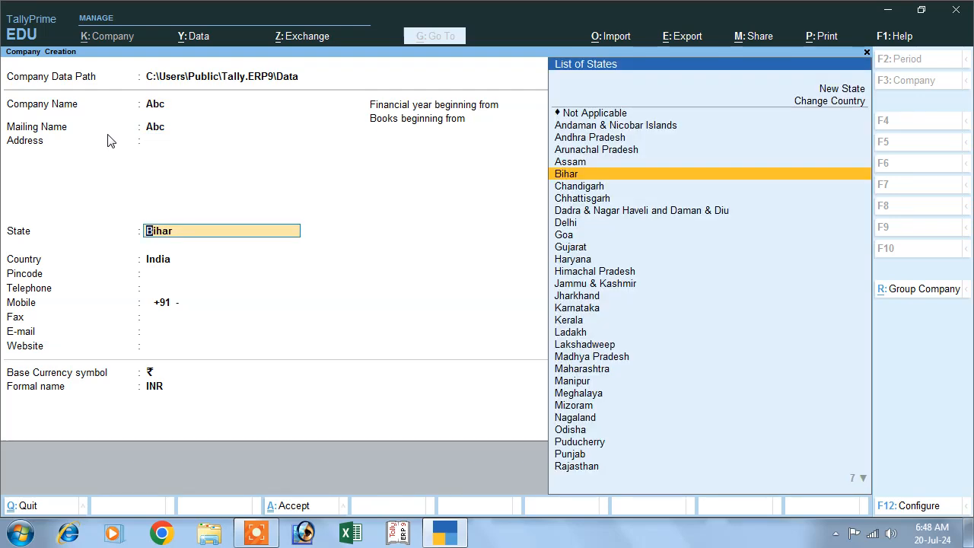
key("Return")
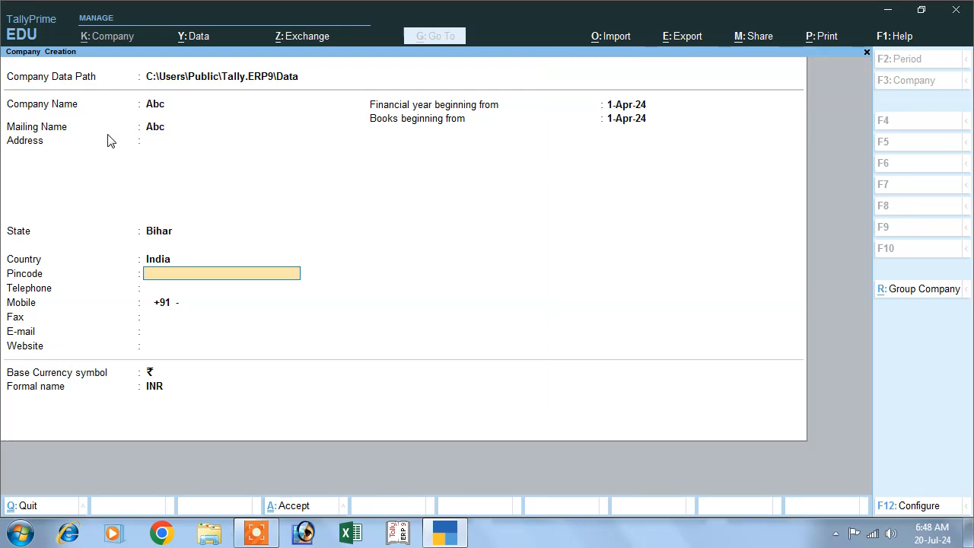
type("843")
Leave the remaining contact and currency details at their defaults and create the company.
key("Return")
key("Return")
key("Return")
key("Return")
key("Return")
key("Return")
key("Return")
key("Return")
key("Return")
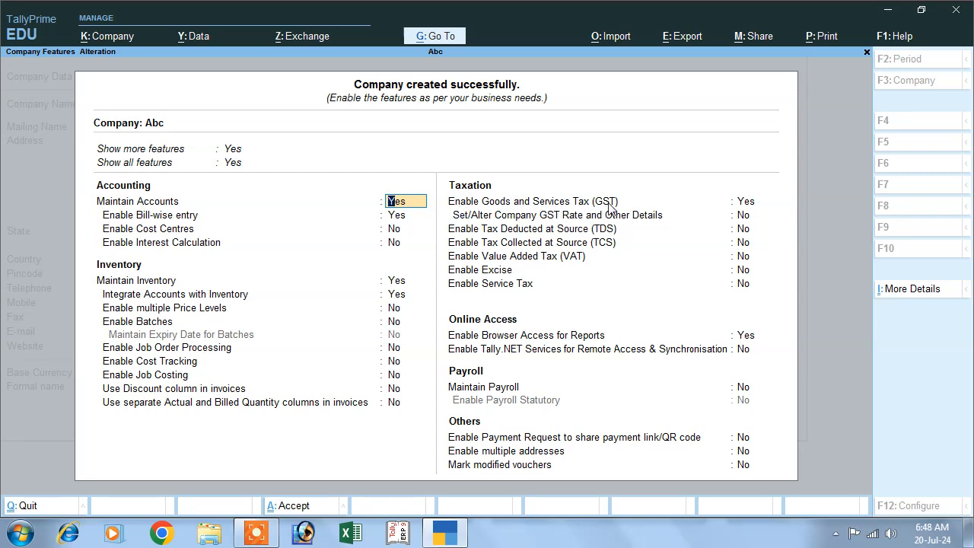
Enable GST for the company with state Bihar and registration type Regular, and enter the GSTIN/UIN.
left_click(740, 202)
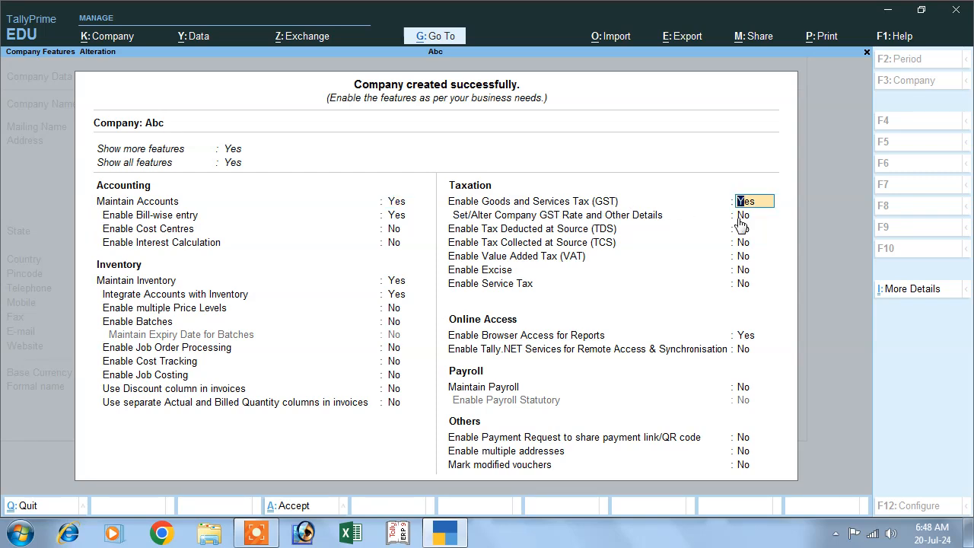
key("Return")
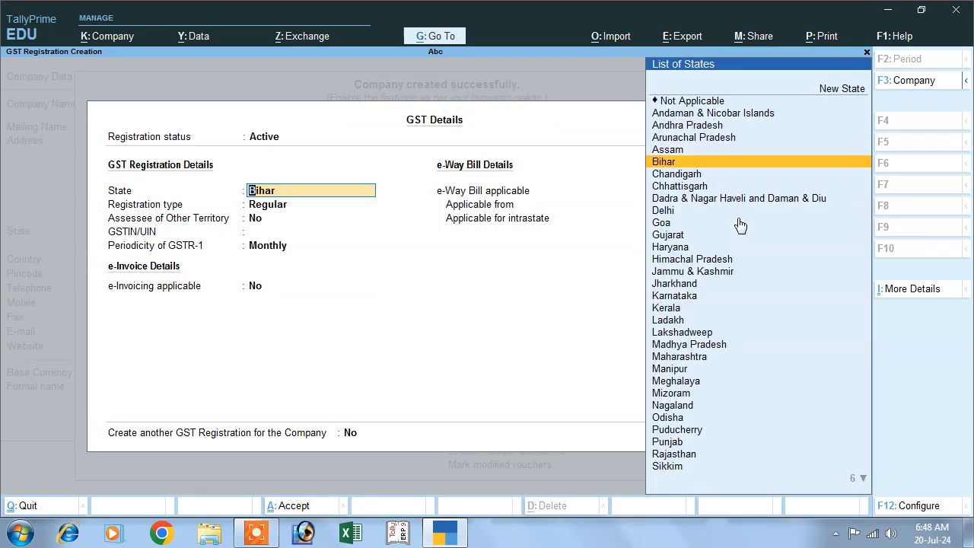
key("Return")
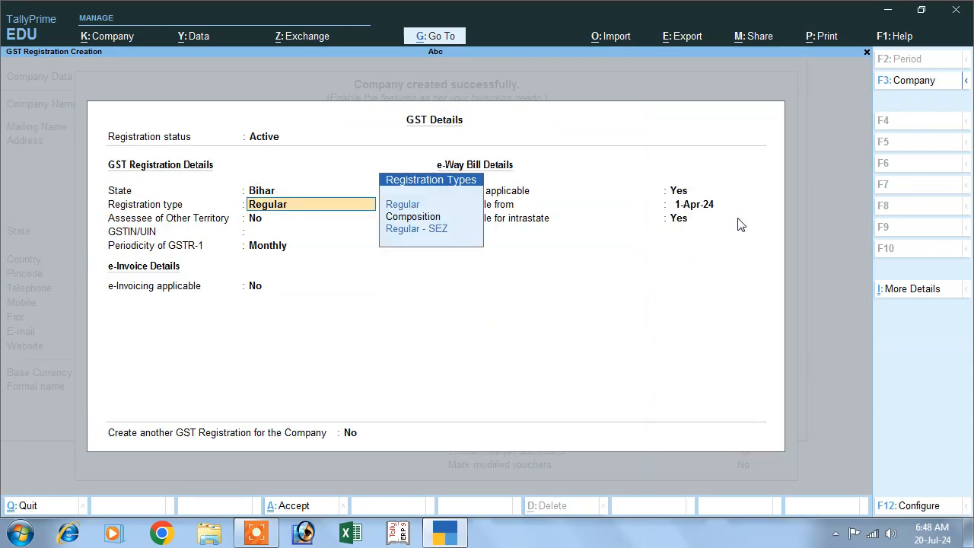
key("Return")
key("Return")
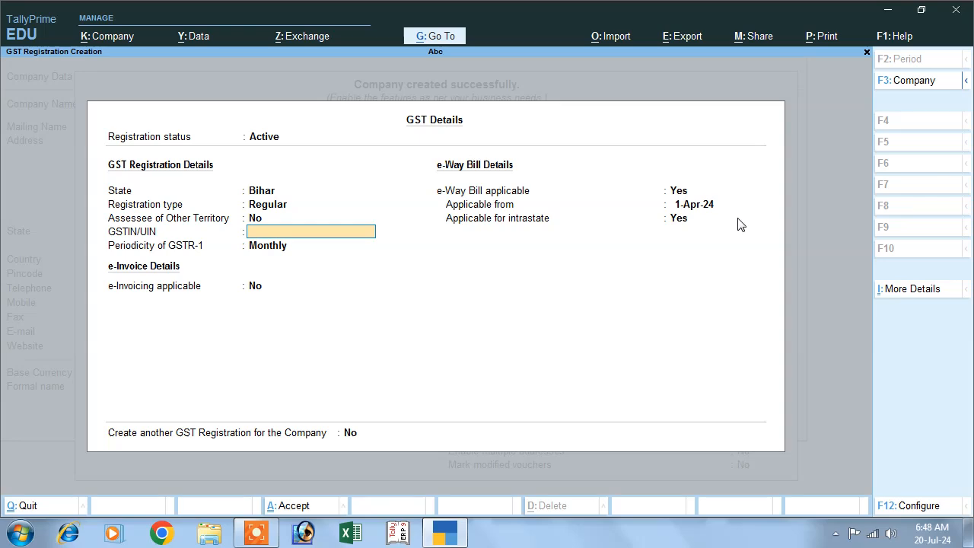
type("SDF6D54SF5D64SF")
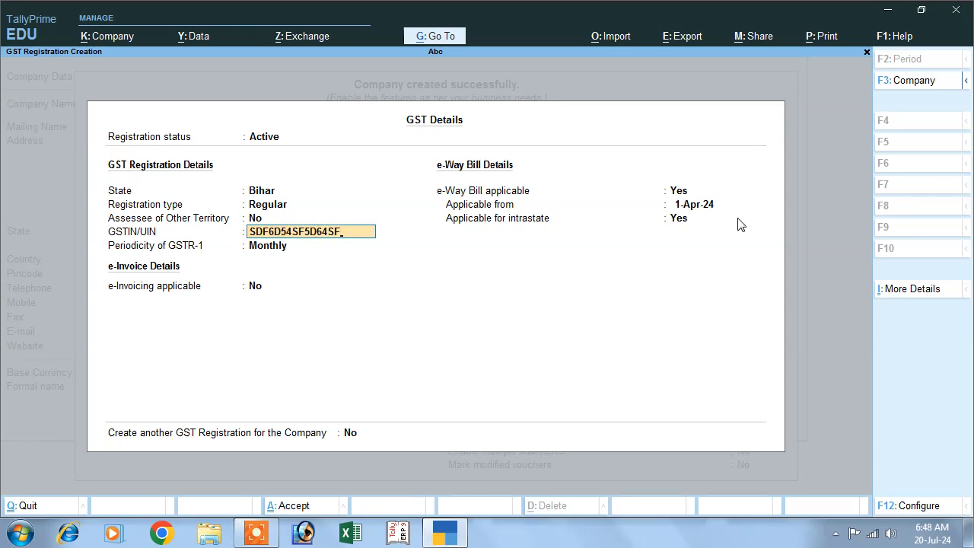
key("Return")
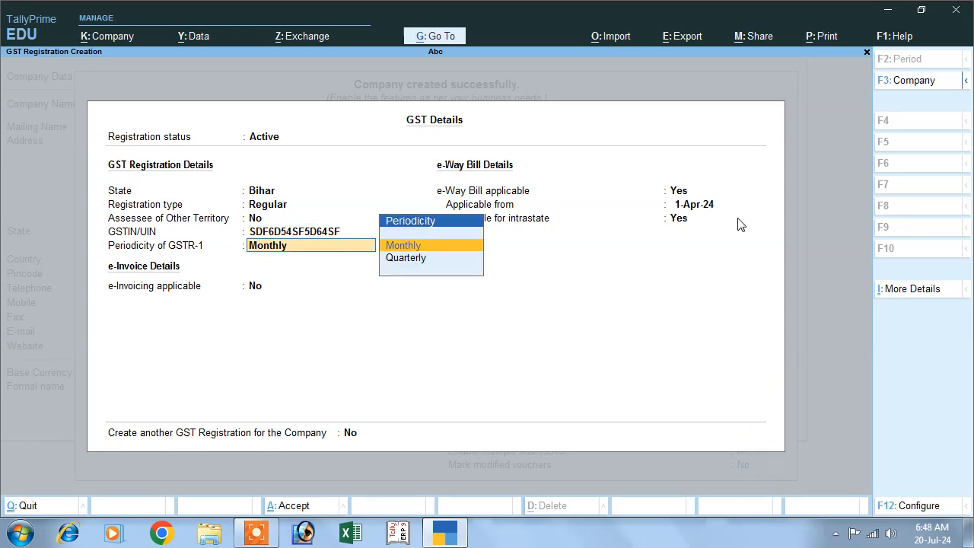
Keep Monthly GSTR-1 periodicity and the other GST defaults, save the registration, and accept the remaining company features.
key("Return")
key("Return")
key("Return")
key("Return")
key("Return")
key("Return")
key("Return")
key("Return")
key("Return")
key("Return")
key("Return")
key("Return")
key("Return")
key("Return")
key("Return")
key("Return")
key("Return")
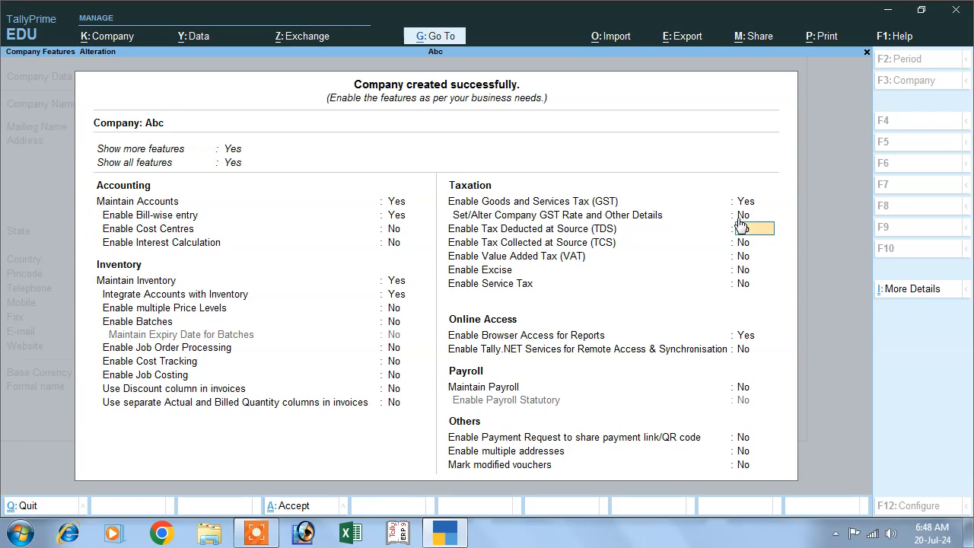
key("Return")
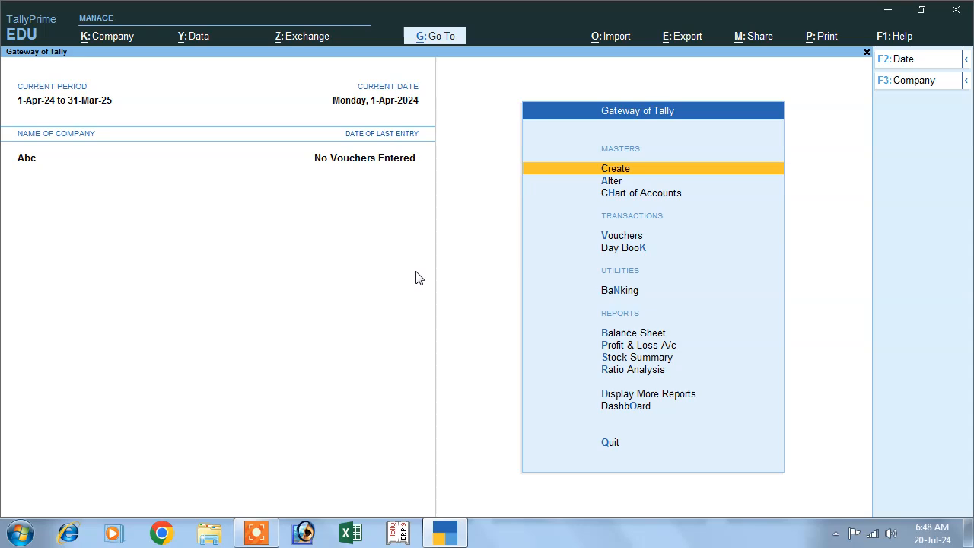
Start a new ledger named Sales under the Sales Accounts group.
left_click(611, 174)
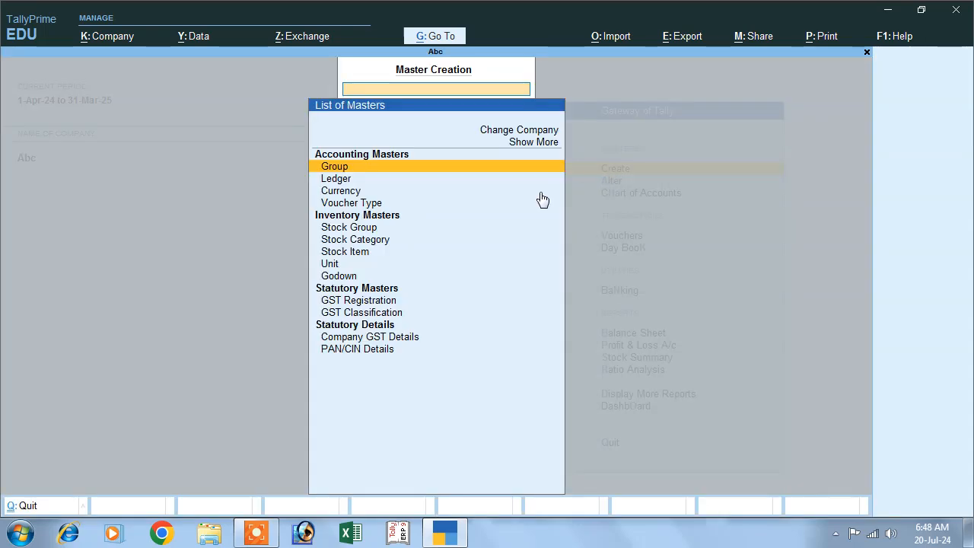
left_click(339, 183)
type("Sales")
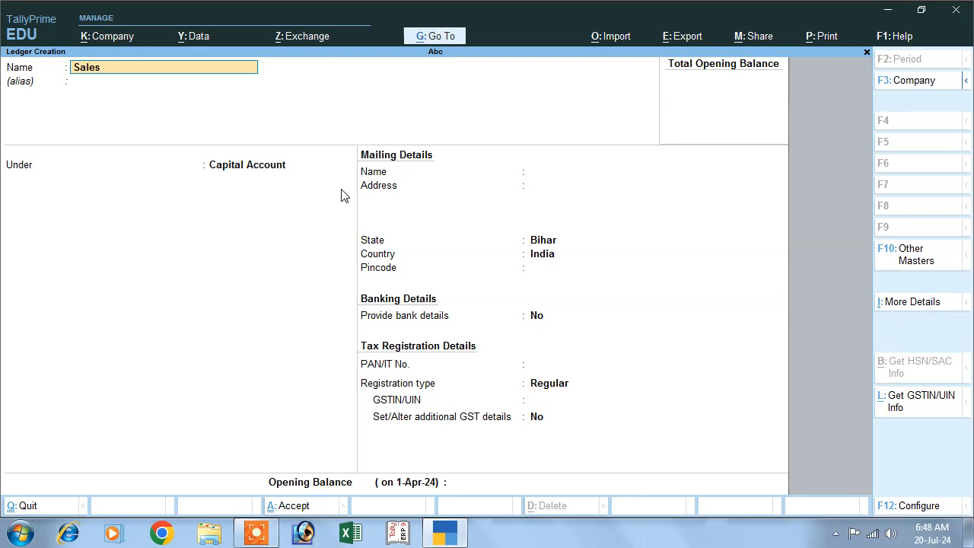
key("Return")
key("Return")
type("S")
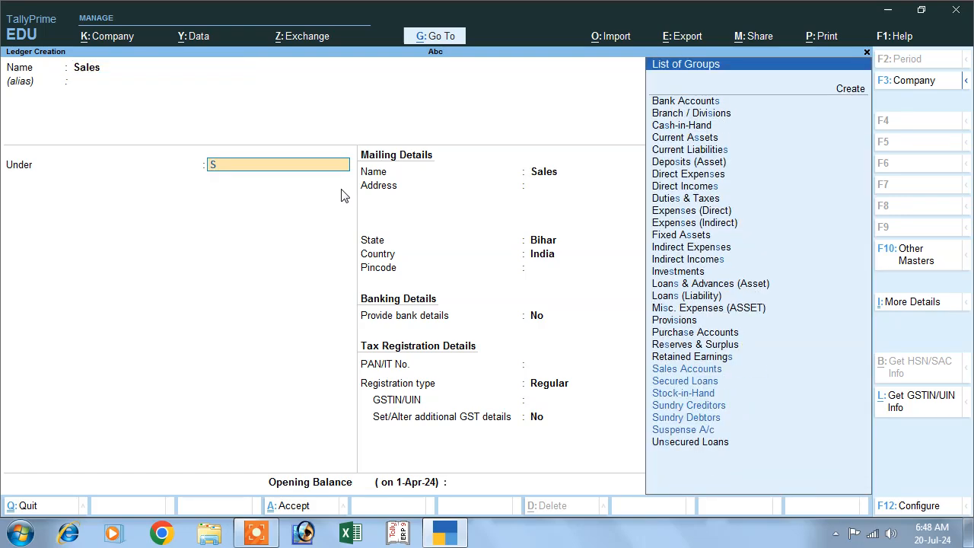
key("Return")
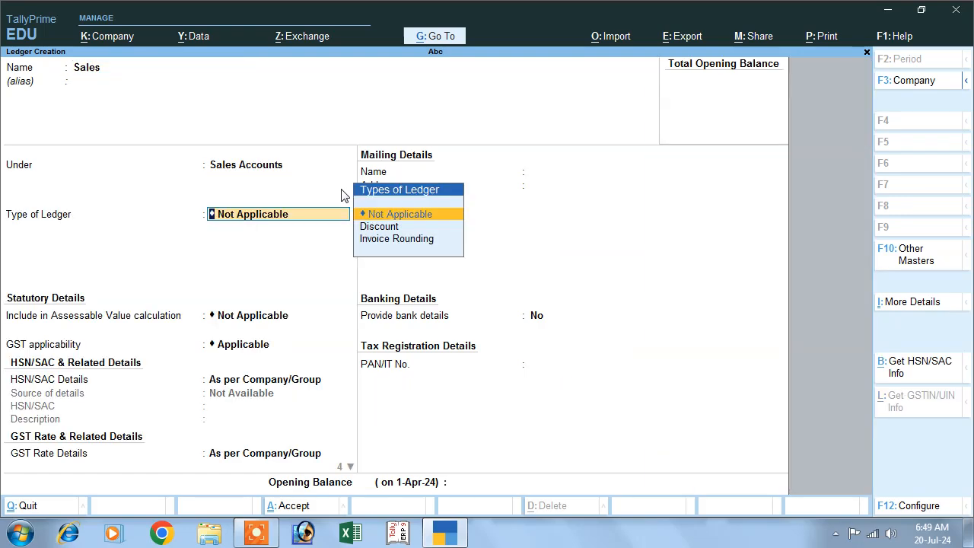
Keep GST applicable for the Sales ledger and specify its HSN/SAC details in the ledger with code 6546.
key("Return")
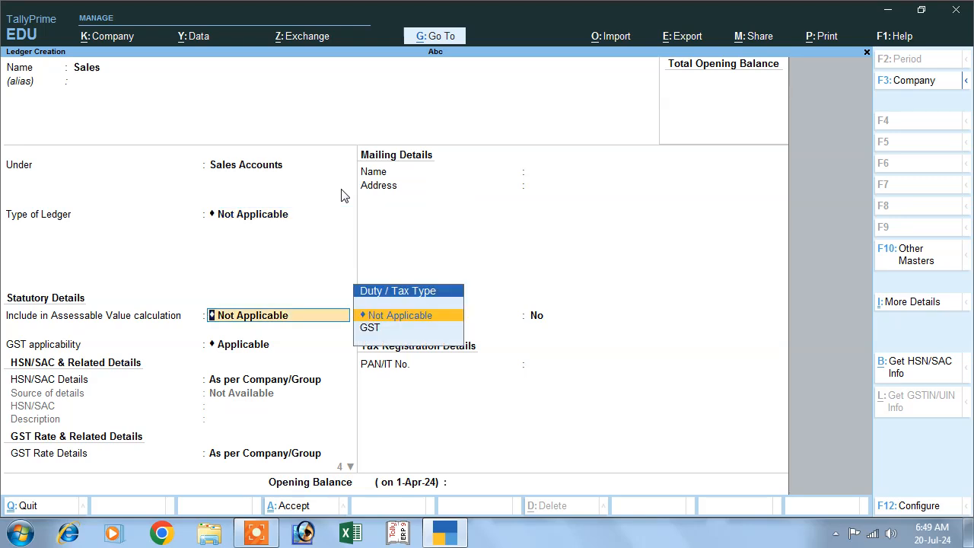
key("Return")
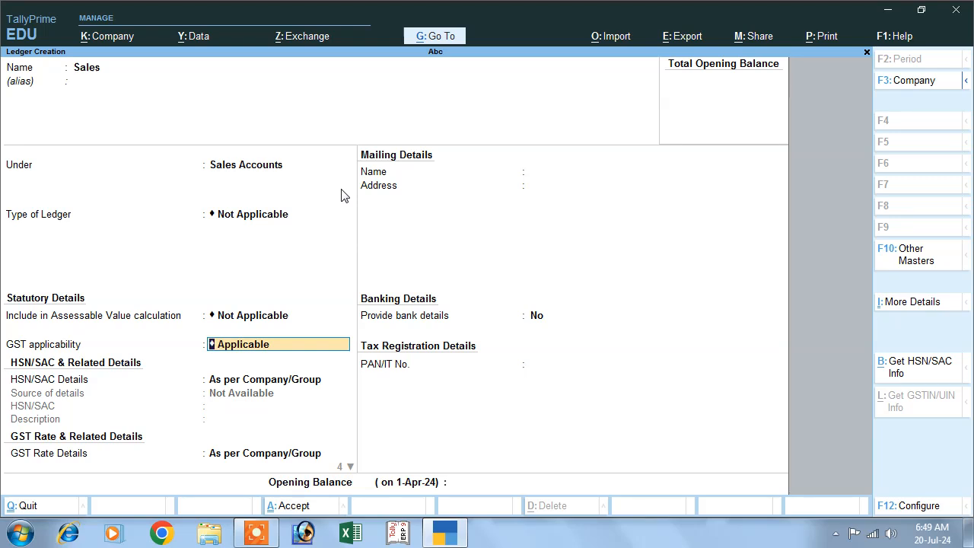
key("Return")
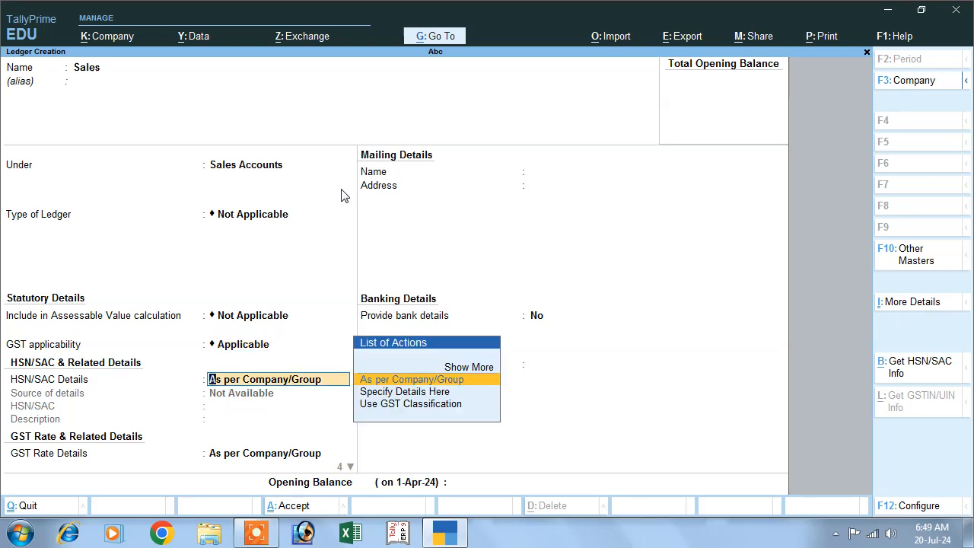
key("Down")
key("Return")
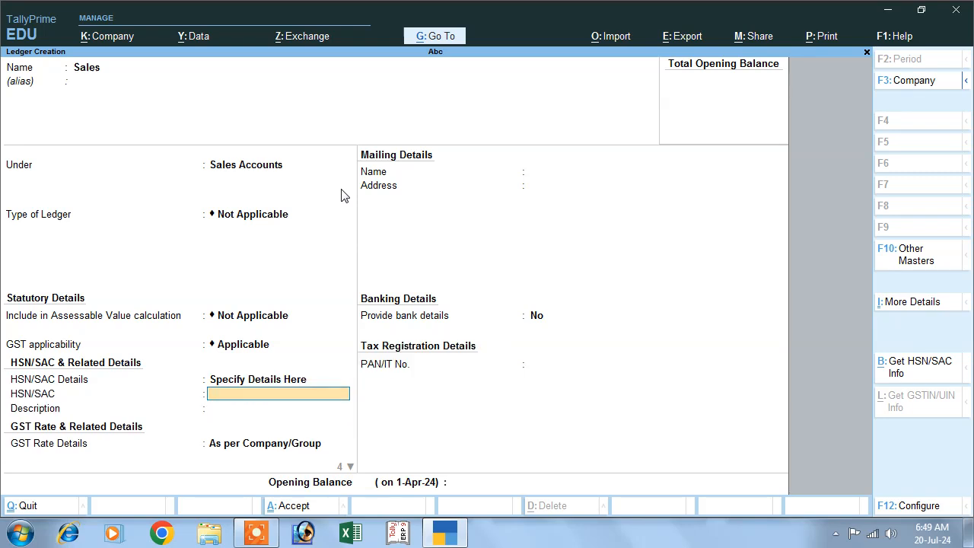
type("6546")
key("Return")
key("Return")
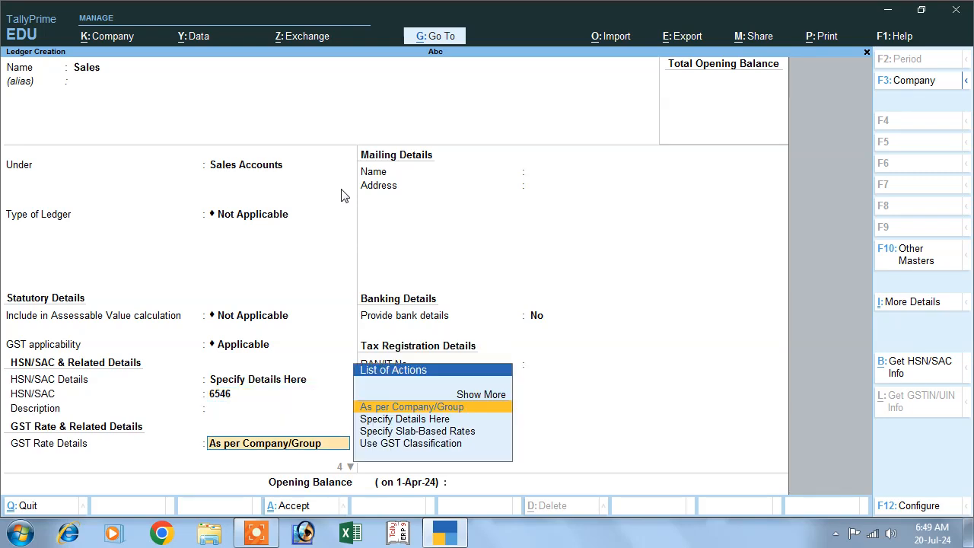
Keep the Sales ledger's GST rate as per company/group, set its type of supply to Goods, and save it.
key("Return")
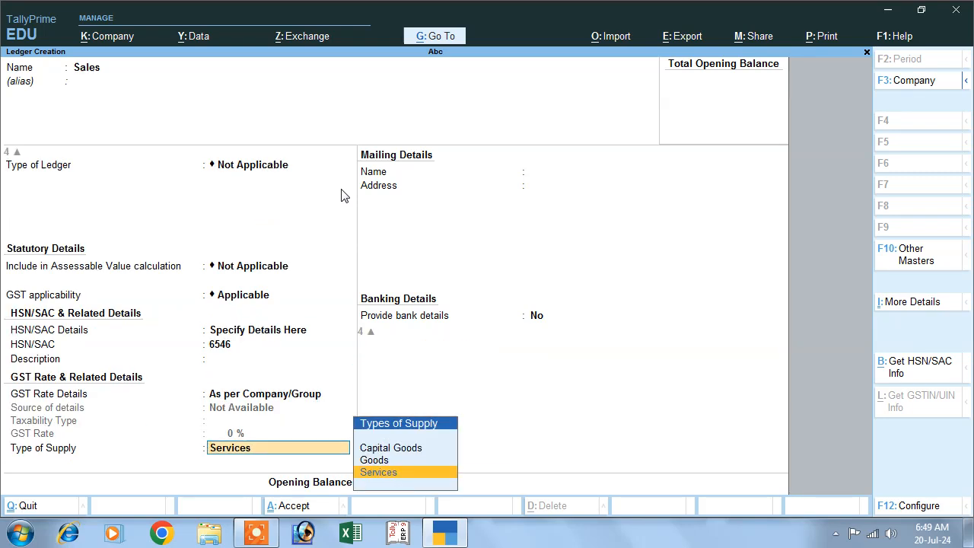
key("Up")
key("Return")
key("Return")
key("Return")
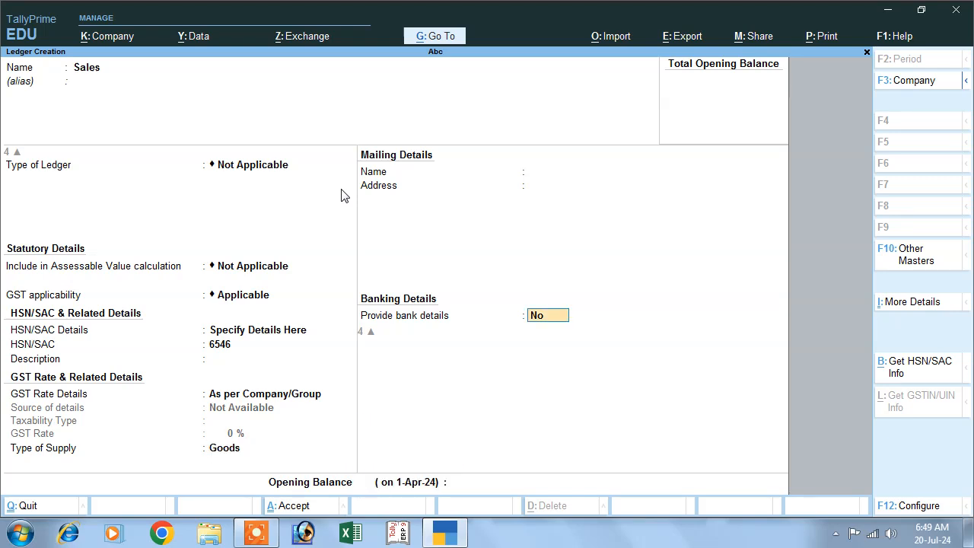
key("Return")
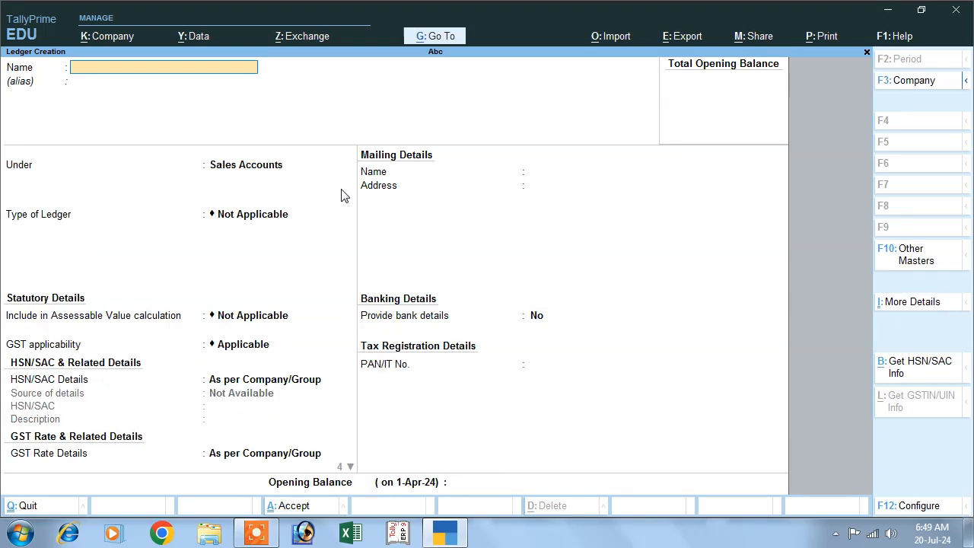
Start a new ledger named Purchase under the Purchase Accounts group.
type("Purchase")
key("Return")
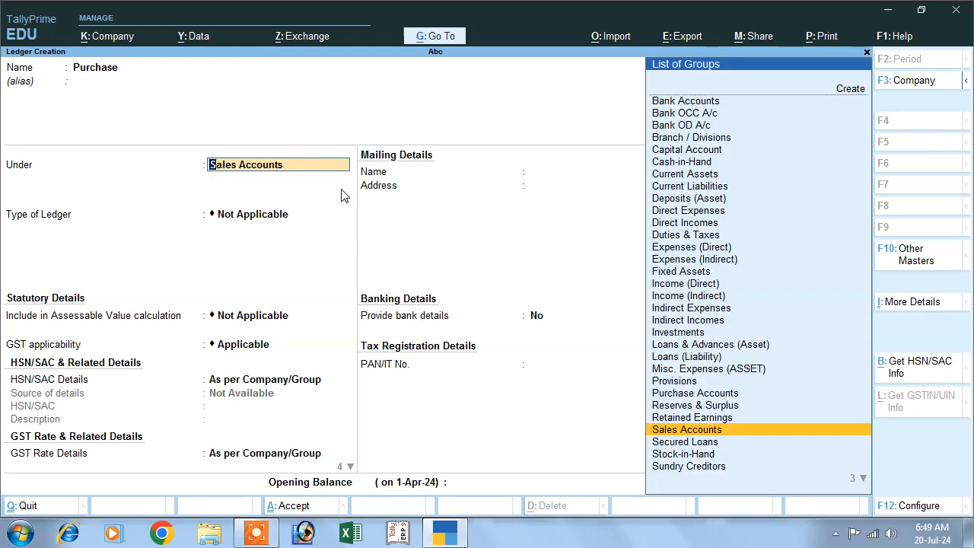
type("P")
key("Down")
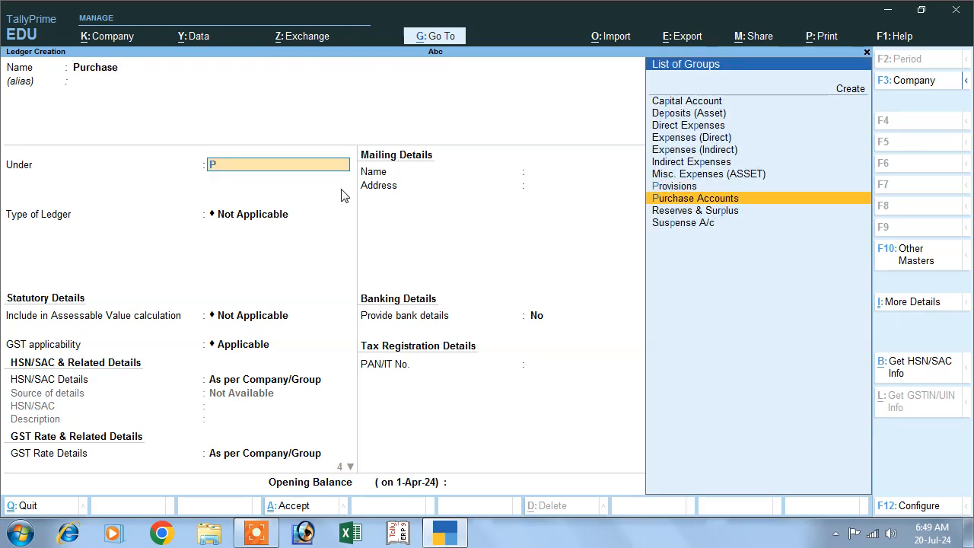
key("Return")
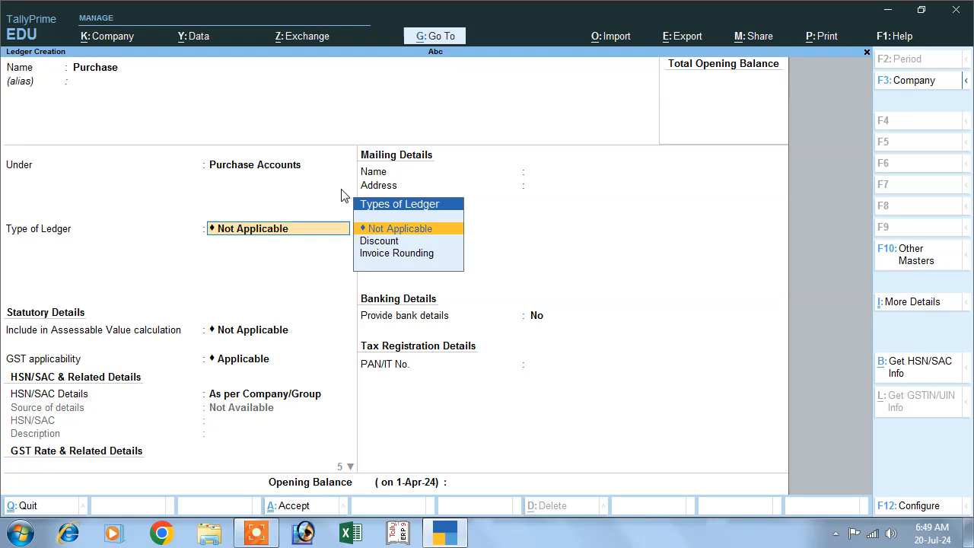
Keep GST applicable for the Purchase ledger and specify its HSN/SAC details in the ledger with code 65465.
key("Return")
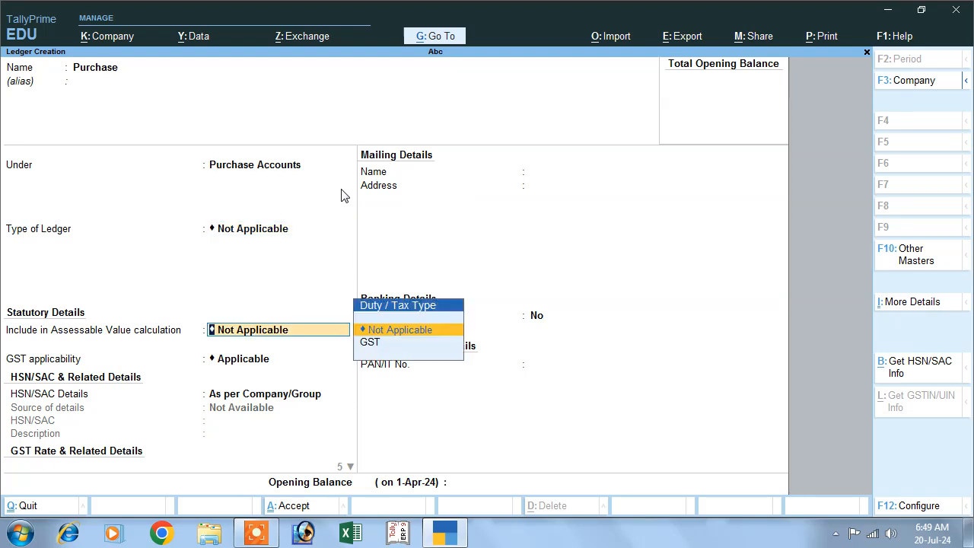
key("Return")
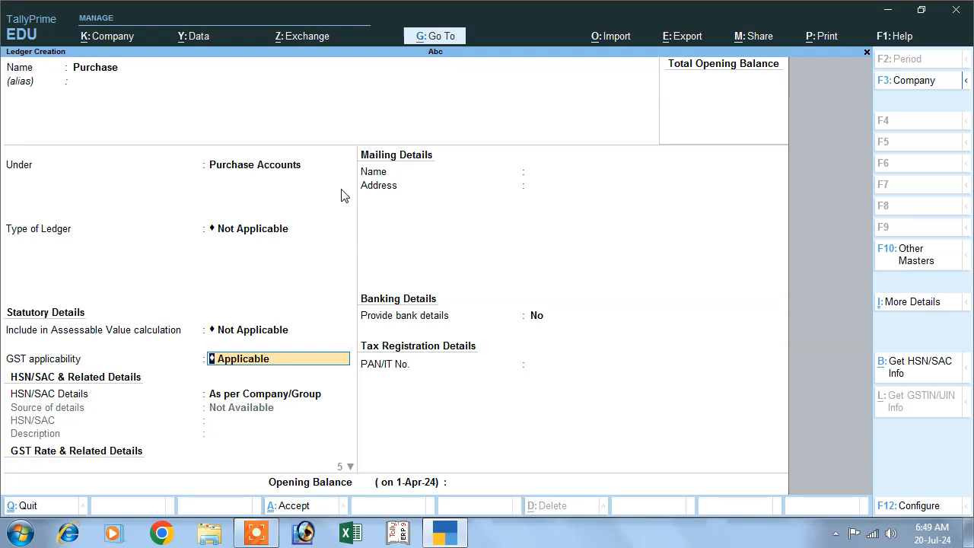
key("Return")
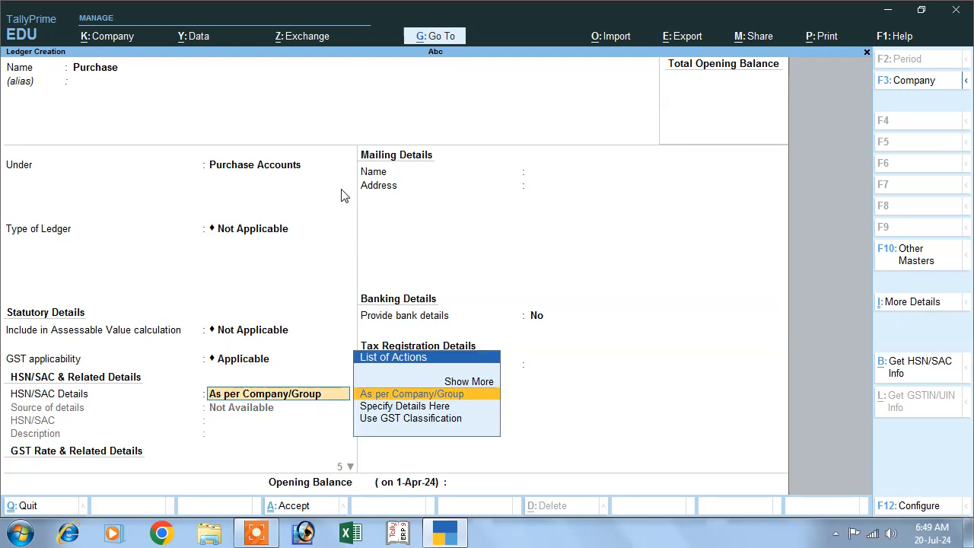
key("Down")
key("Return")
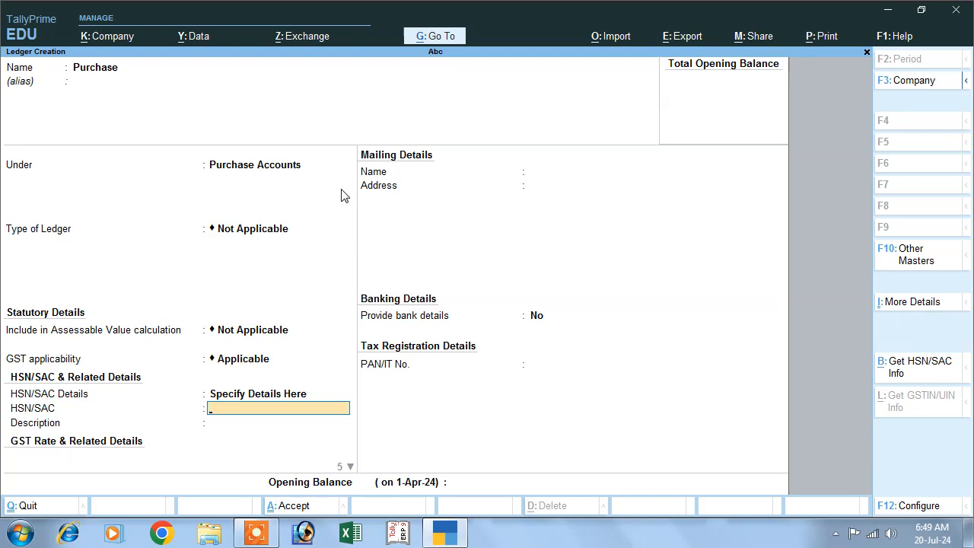
type("65465")
key("Return")
key("Return")
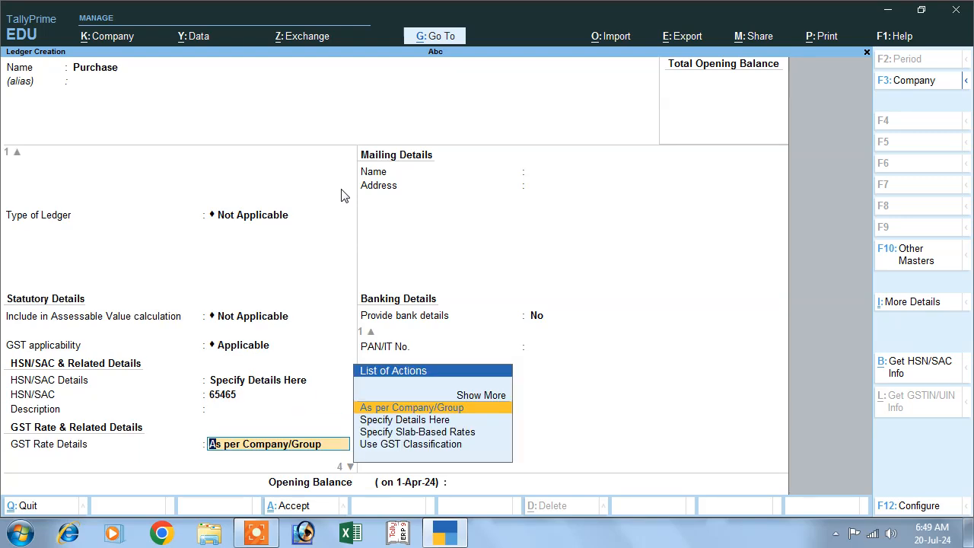
Keep the Purchase ledger's GST rate as per company/group, set its type of supply to Goods, and save it.
key("Return")
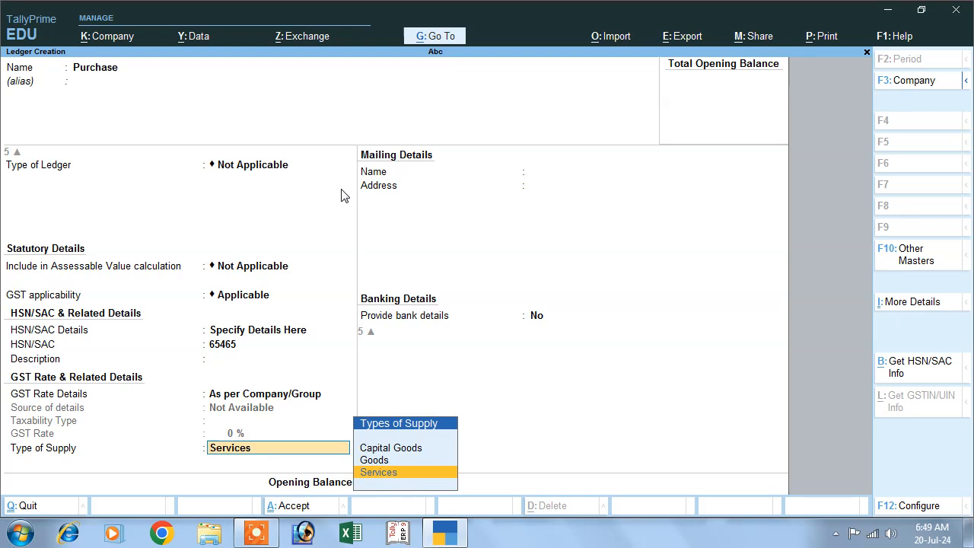
key("Up")
key("Return")
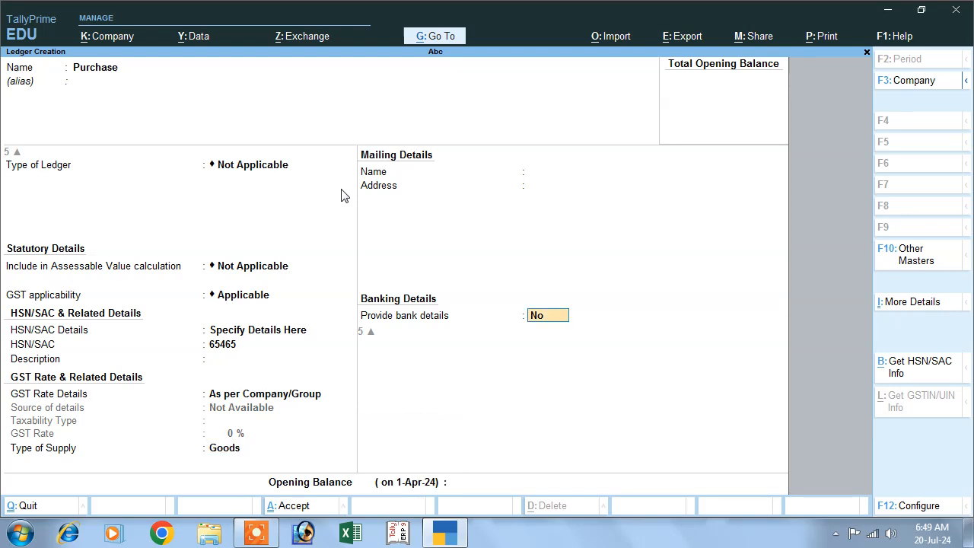
key("Return")
key("Return")
key("Return")
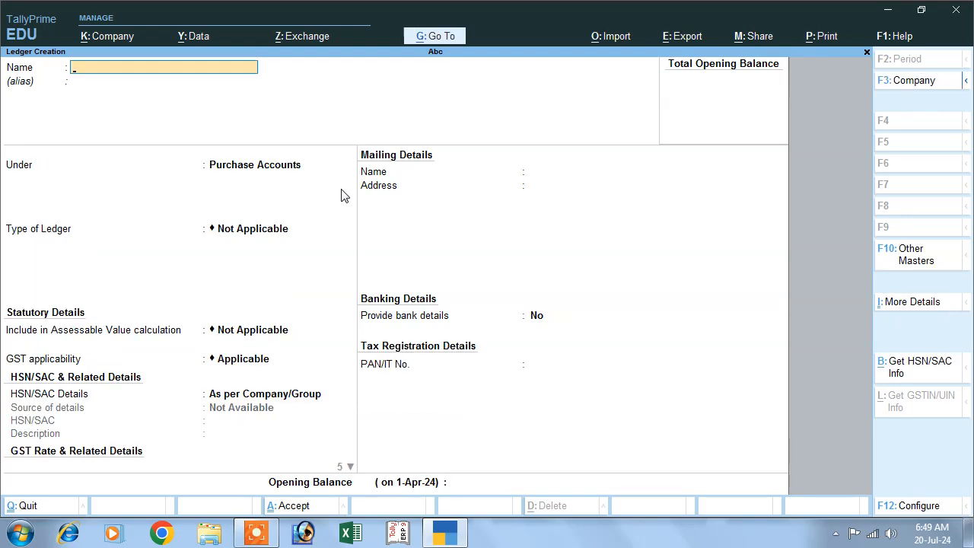
Start a new ledger named Cgst under the Duties & Taxes group.
type("Cgst")
key("Return")
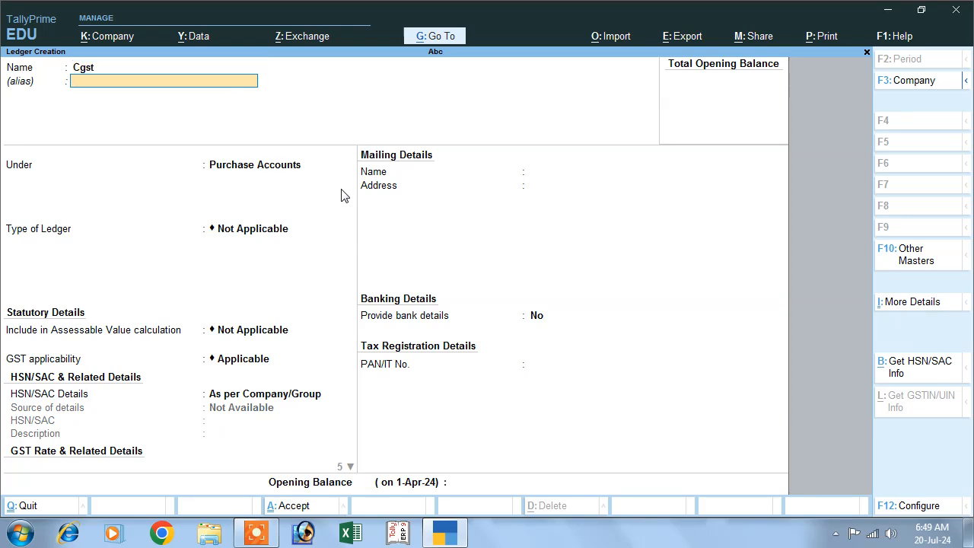
key("Return")
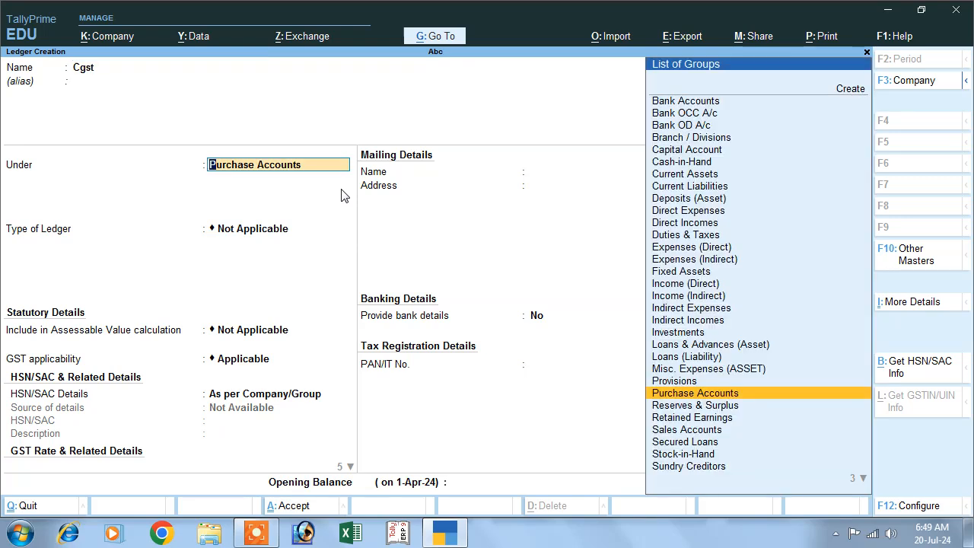
type("D")
key("Down")
key("Down")
key("Down")
key("Down")
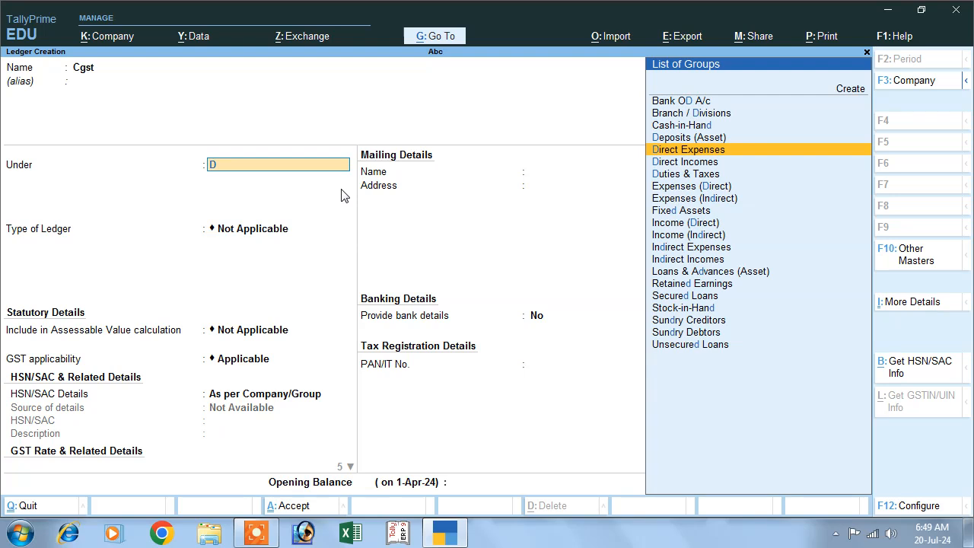
key("Return")
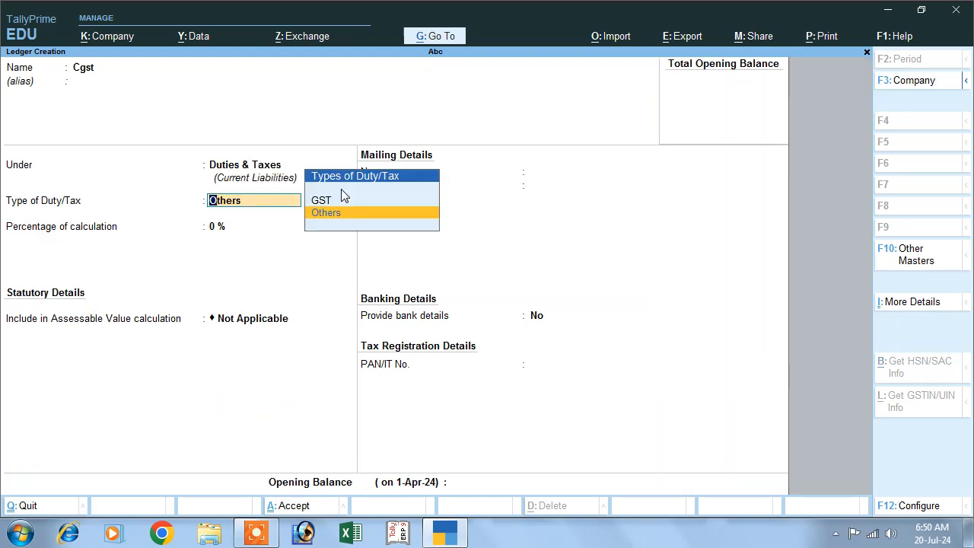
Set the Cgst ledger's type of duty/tax to GST and its tax type to CGST.
key("Up")
key("Return")
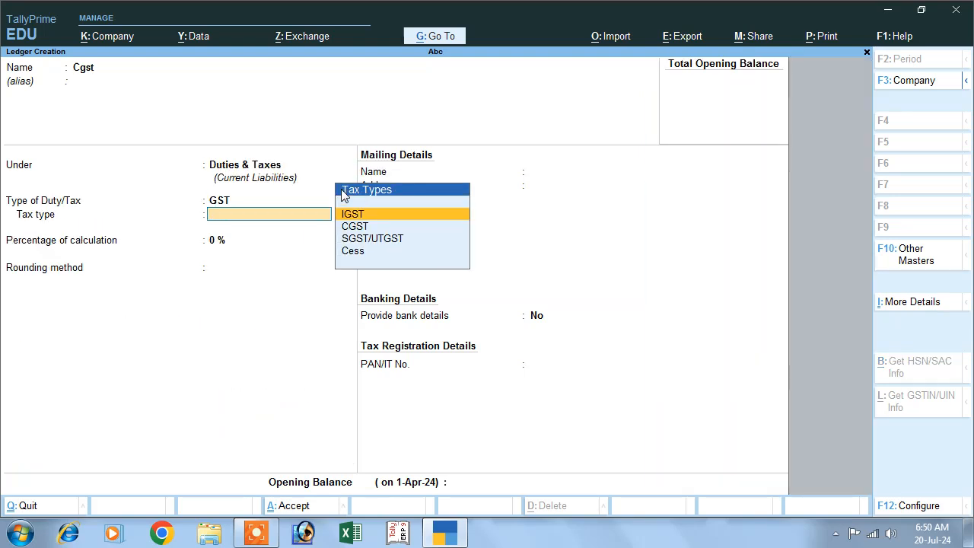
key("Down")
key("Return")
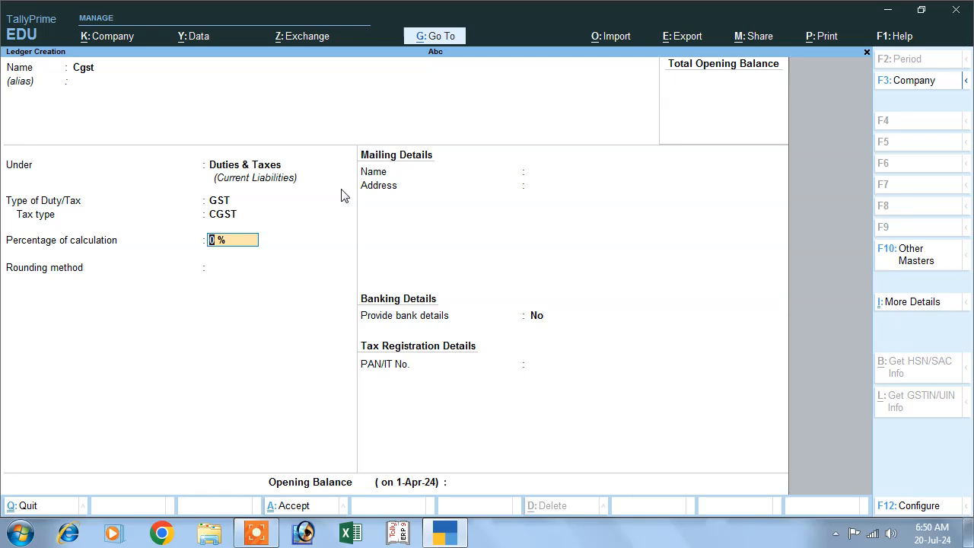
Set the Cgst ledger's percentage of calculation to 6%, leave rounding as Not Applicable, and save the ledger.
type("6")
key("Return")
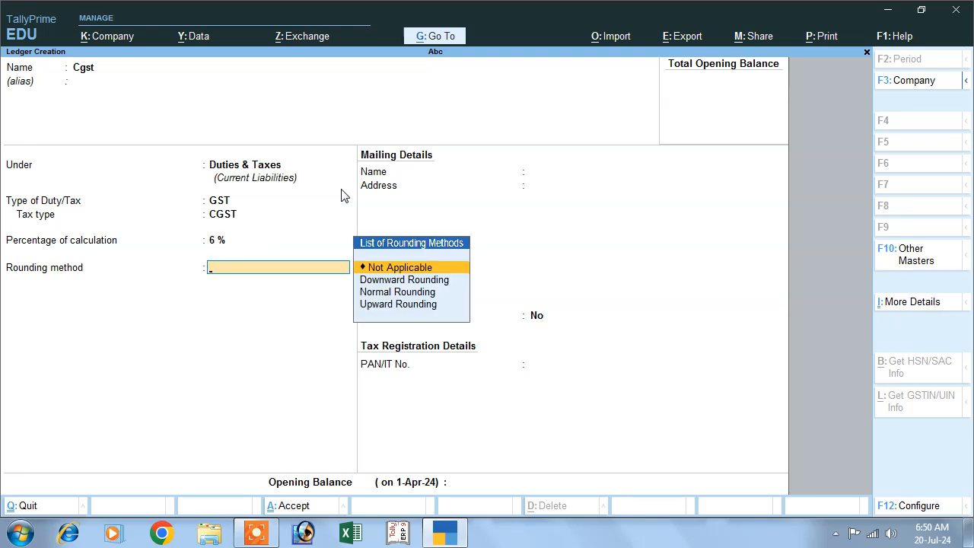
key("Return")
key("Return")
key("Return")
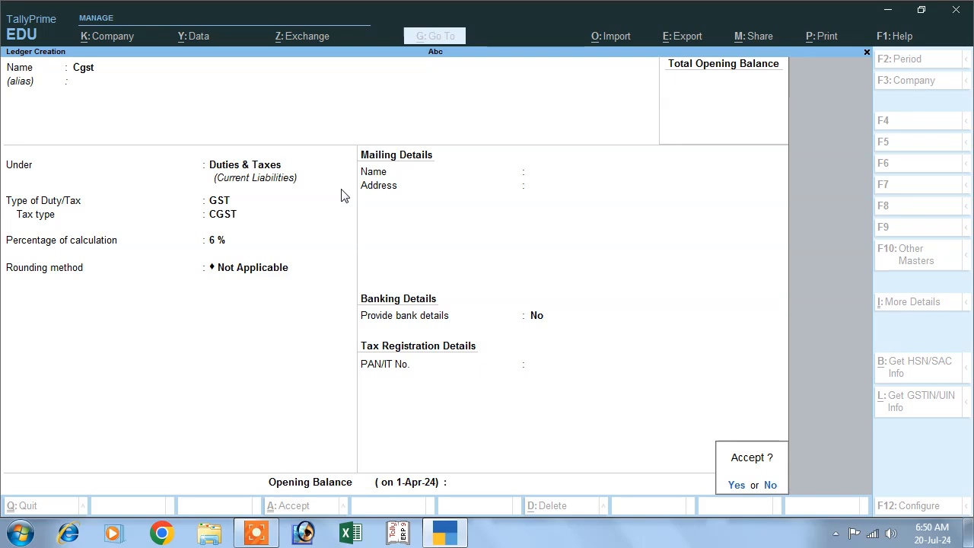
key("Return")
Start a new ledger named Sgst under Duties & Taxes with duty type GST and tax type SGST/UTGST.
type("Sgs")
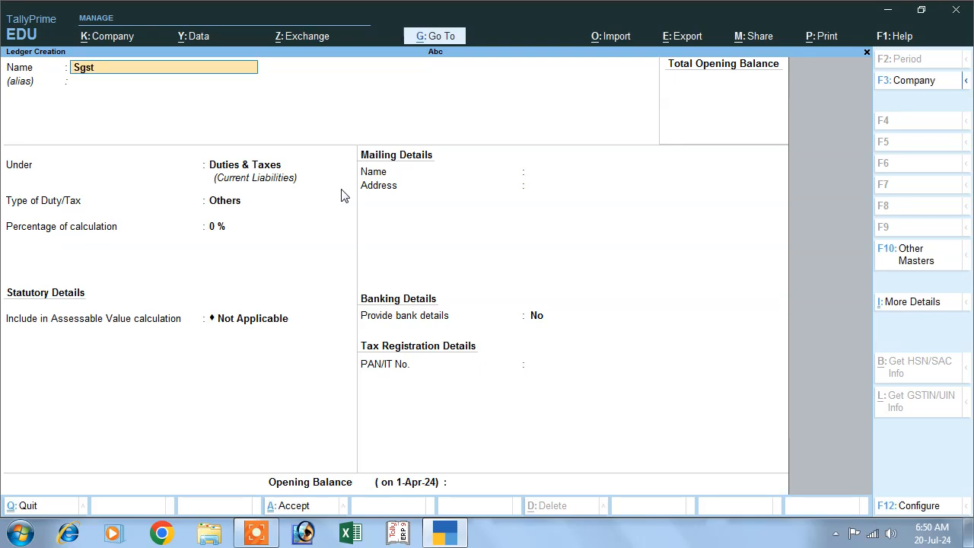
type("t")
key("Return")
key("Return")
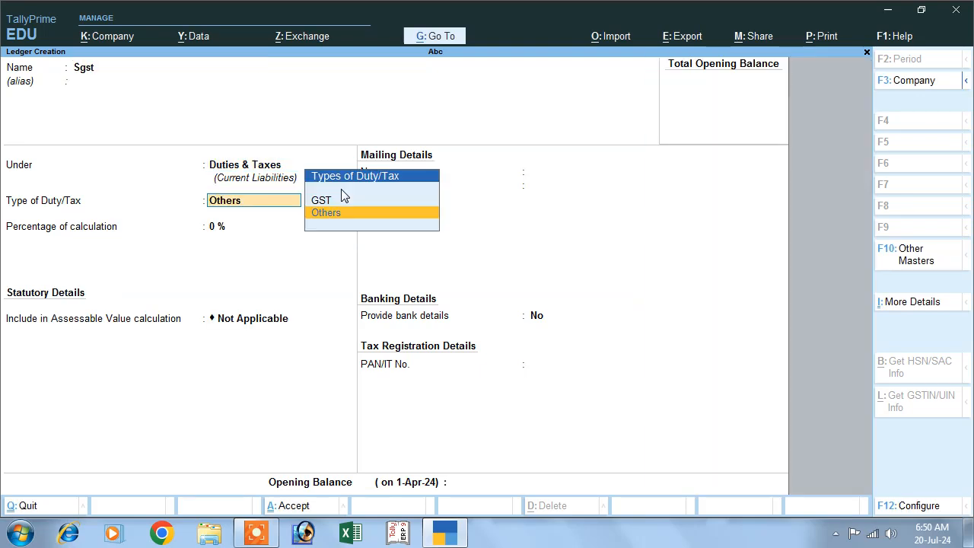
key("Up")
key("Return")
key("Down")
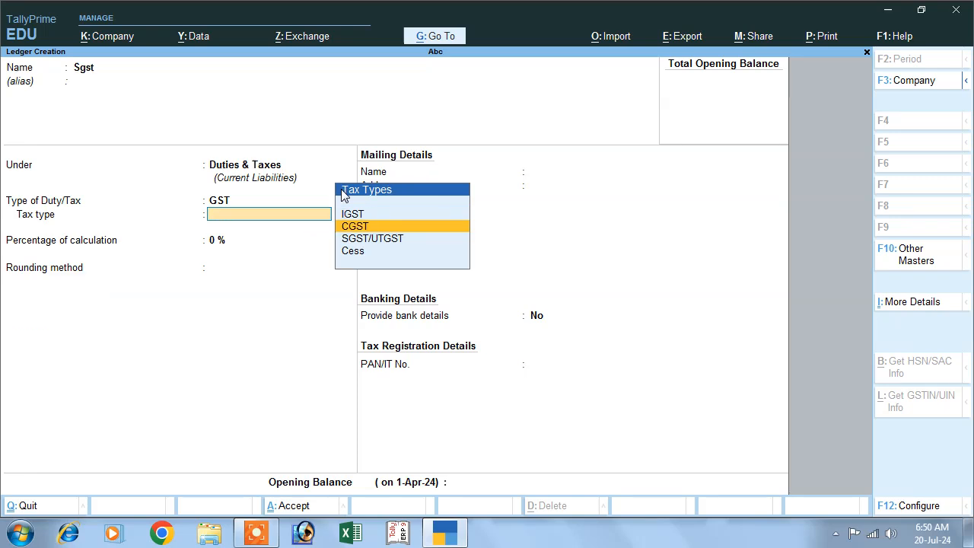
key("Down")
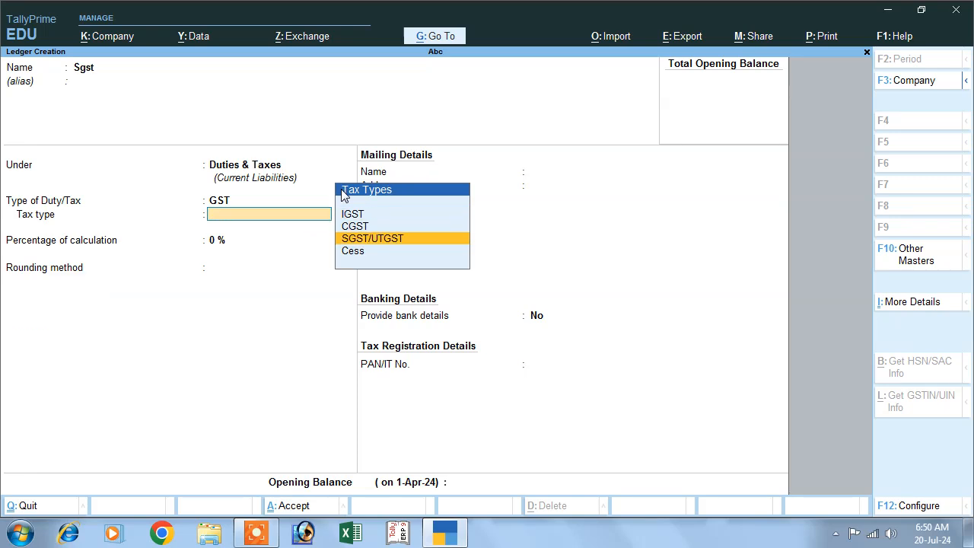
key("Return")
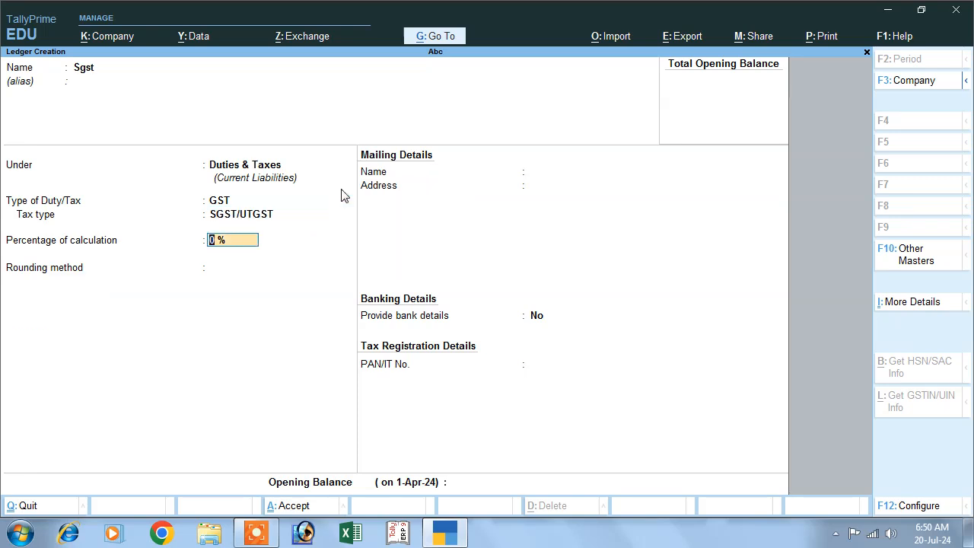
Set the Sgst ledger's percentage of calculation to 6%, leave rounding as Not Applicable, and save the ledger.
type("6")
key("Return")
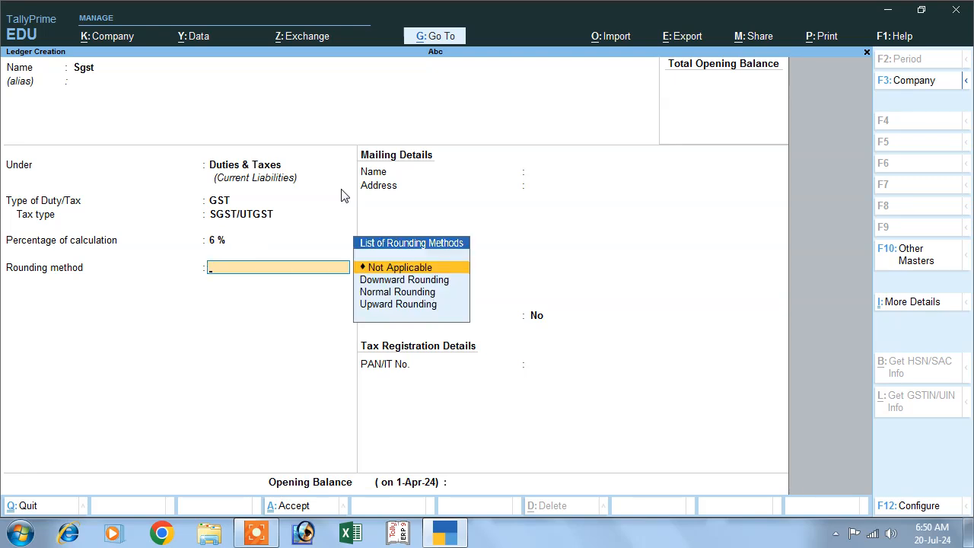
key("Return")
key("Return")
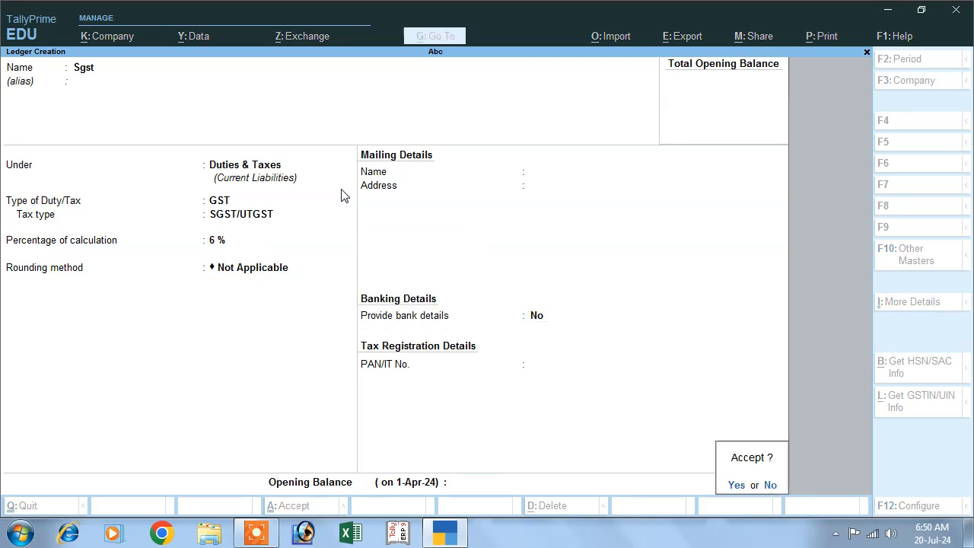
key("Return")
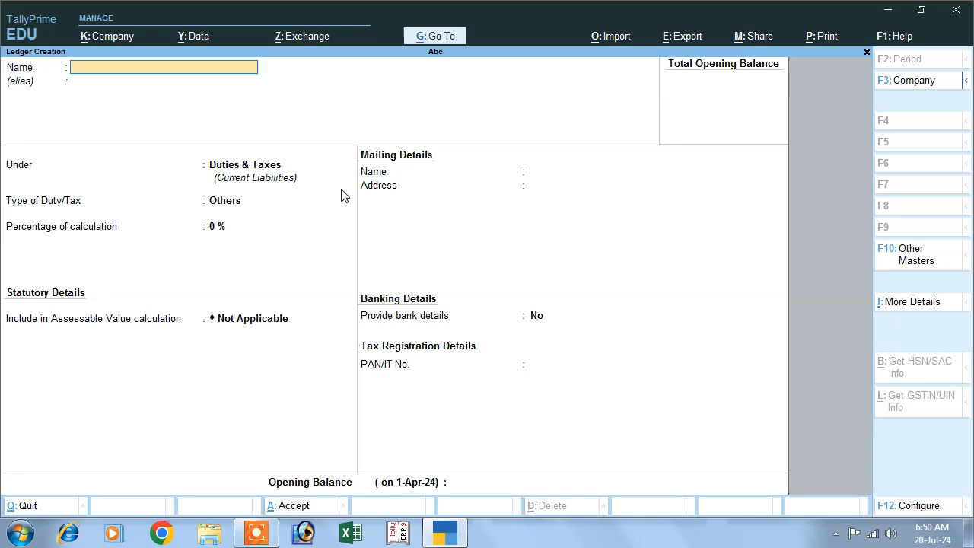
Start a new ledger named Rahul Pvt under the Sundry Creditors group.
type("Rahul Pvt")
key("Return")
key("Return")
type("S")
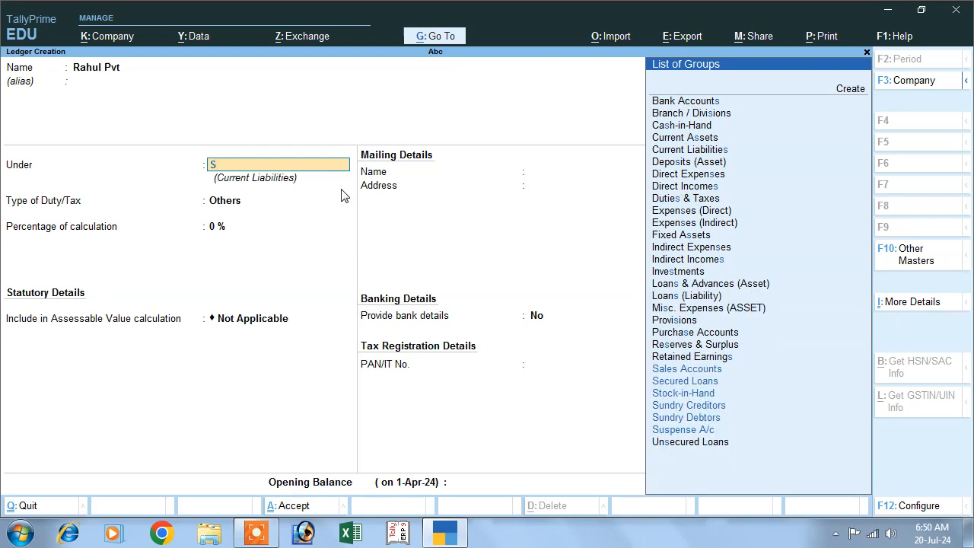
key("Down")
key("Down")
key("Down")
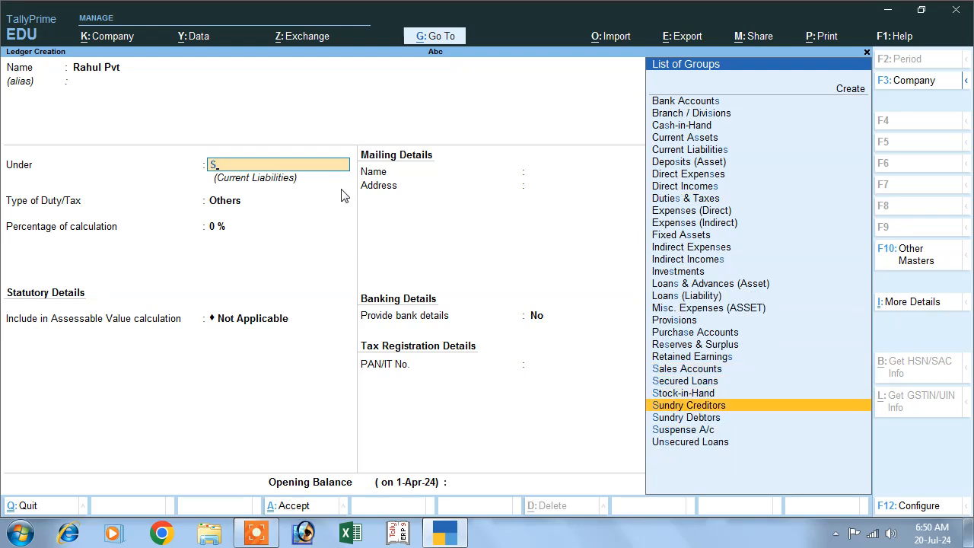
key("Return")
Keep bill-by-bill balances, the default mailing details and the Regular registration type for the Rahul Pvt ledger, and save it.
key("Return")
key("Return")
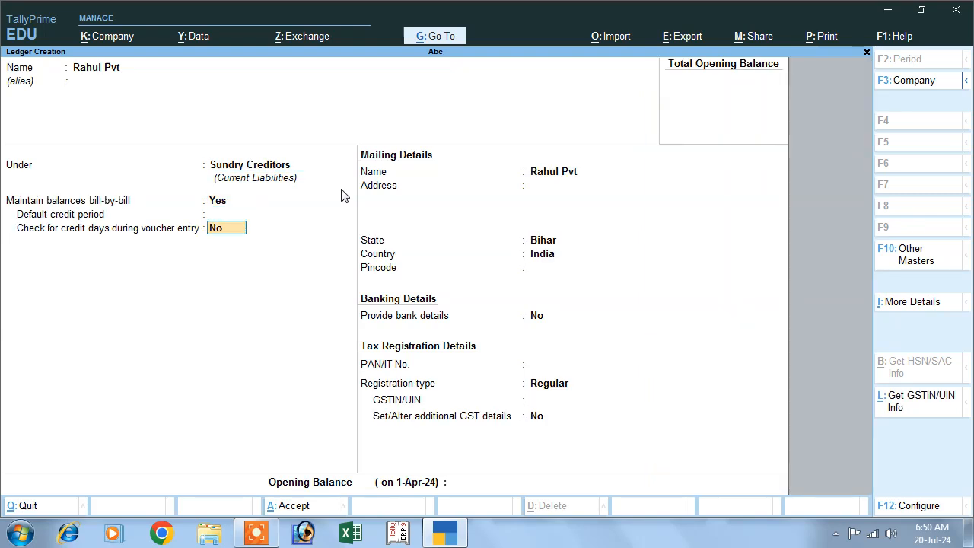
key("Return")
key("Return")
key("Return")
key("Return")
key("Return")
key("Return")
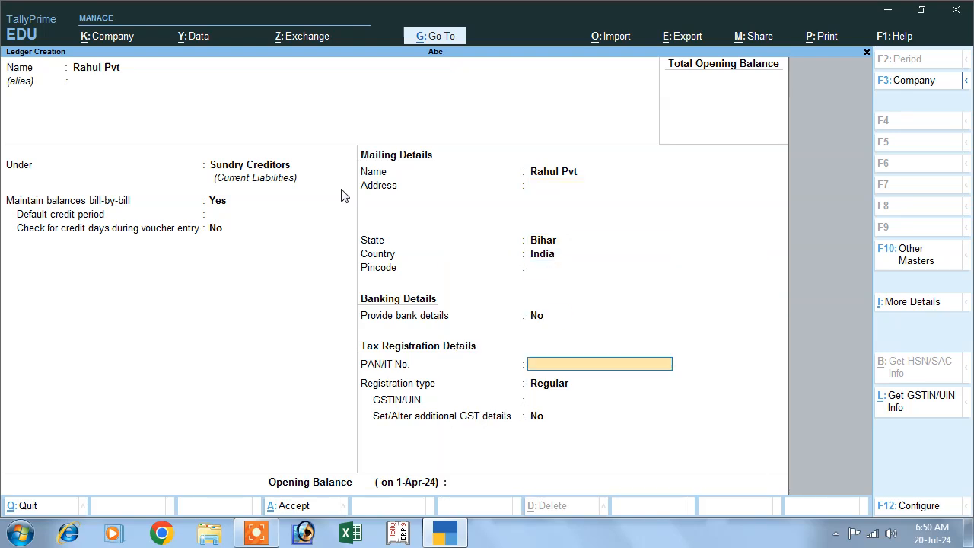
key("Return")
key("Return")
key("Return")
key("Return")
key("Return")
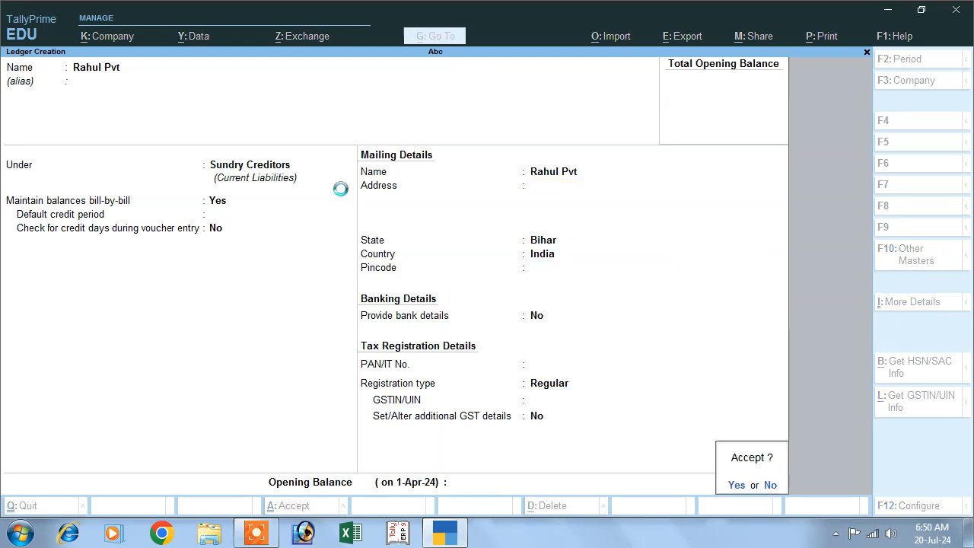
key("Return")
Start a new ledger with the customer's name under the Sundry Debtors group.
type("Sonu")
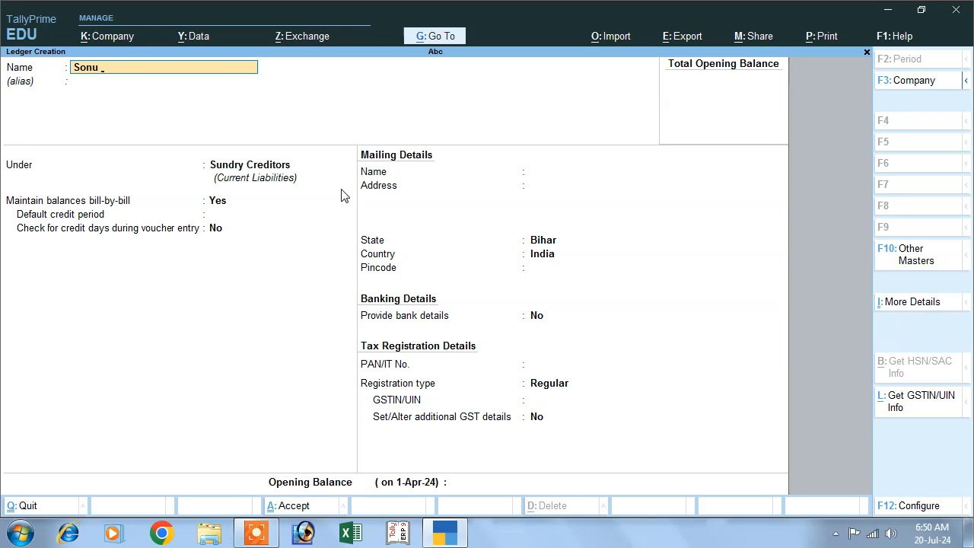
key("Return")
key("Return")
type("S")
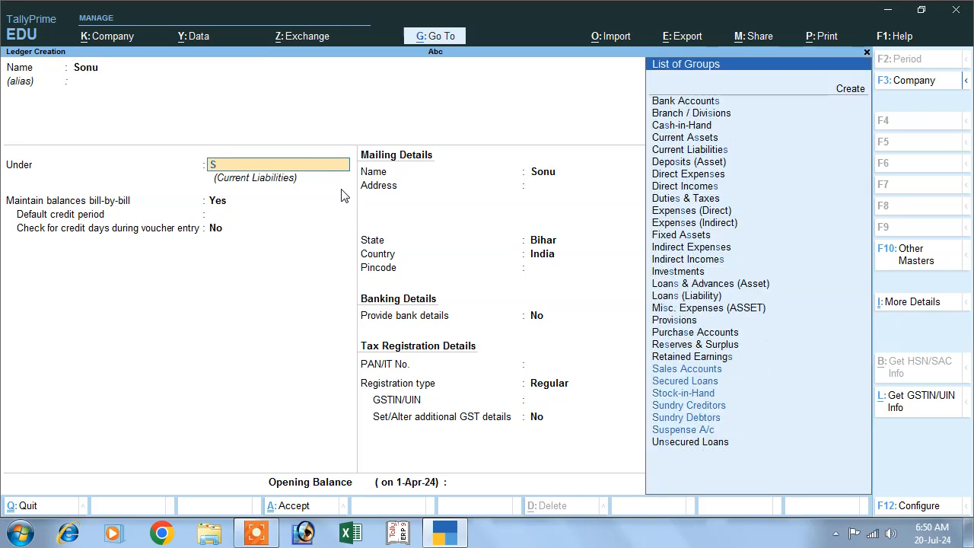
key("Down")
key("Down")
key("Down")
key("Down")
key("Down")
key("Return")
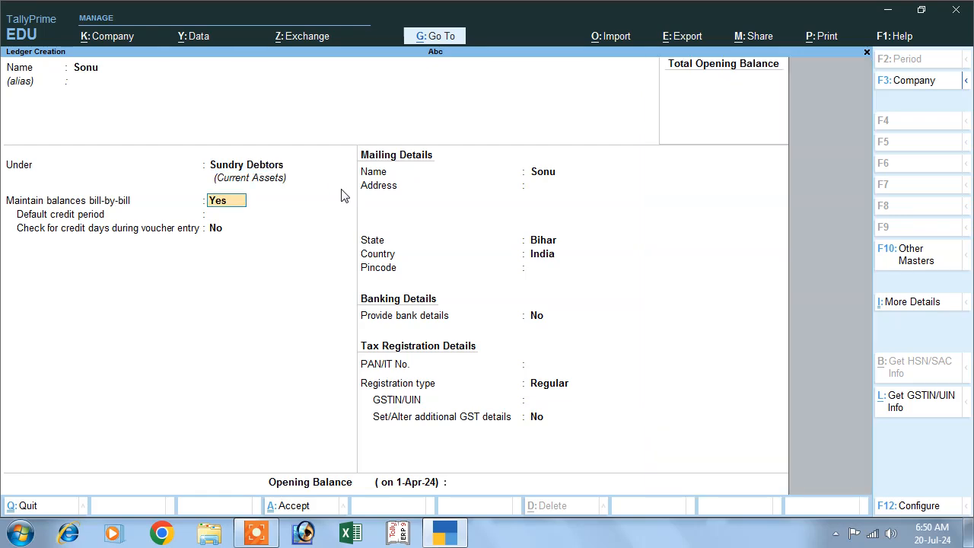
Save the customer's ledger with bill-by-bill balances and Regular registration type, and leave ledger creation.
key("Return")
key("Return")
key("Return")
key("Return")
key("Return")
key("Return")
key("Return")
key("Return")
key("Return")
key("Return")
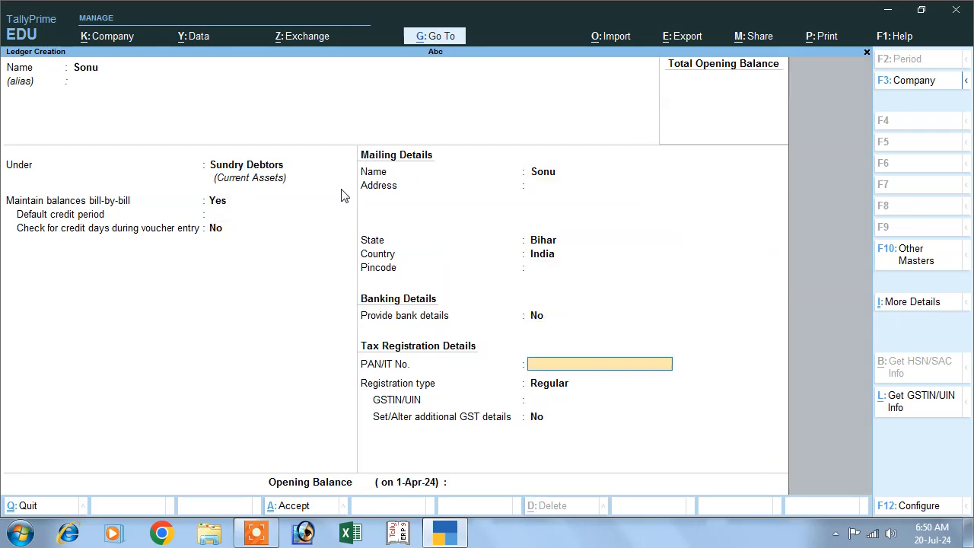
key("Return")
key("Return")
key("Return")
key("Return")
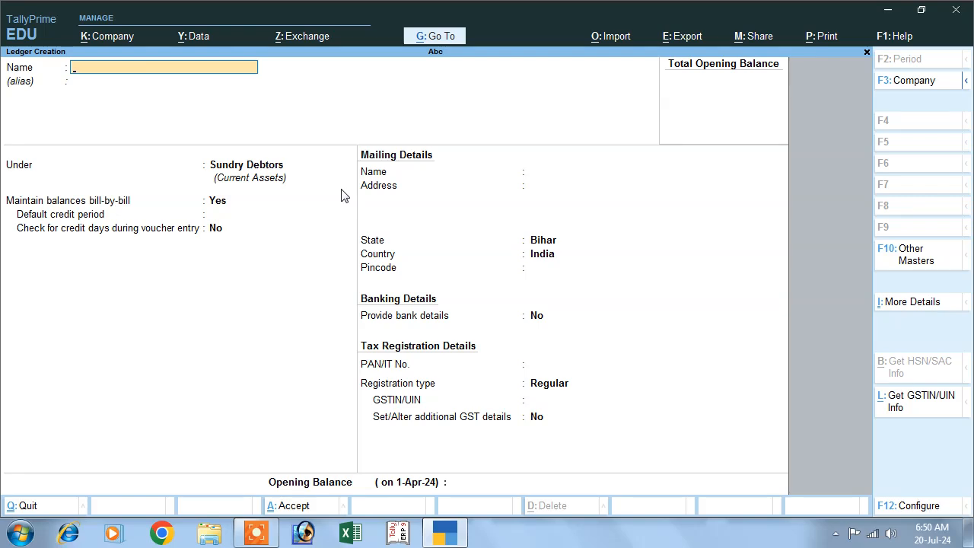
key("Escape")
key("Escape")
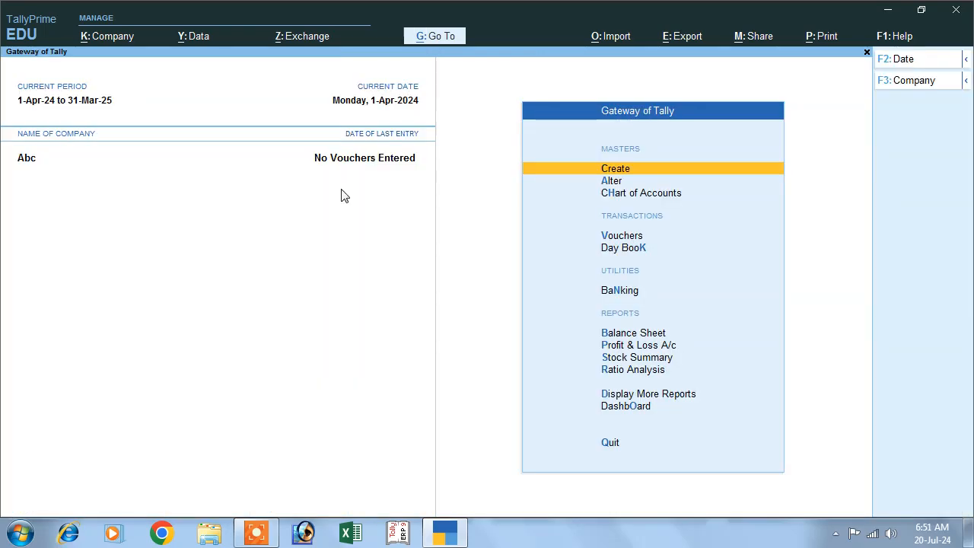
Start creating a simple unit of measure with the symbol pcs.
key("Return")
key("Down")
key("Down")
key("Down")
key("Down")
key("Down")
key("Down")
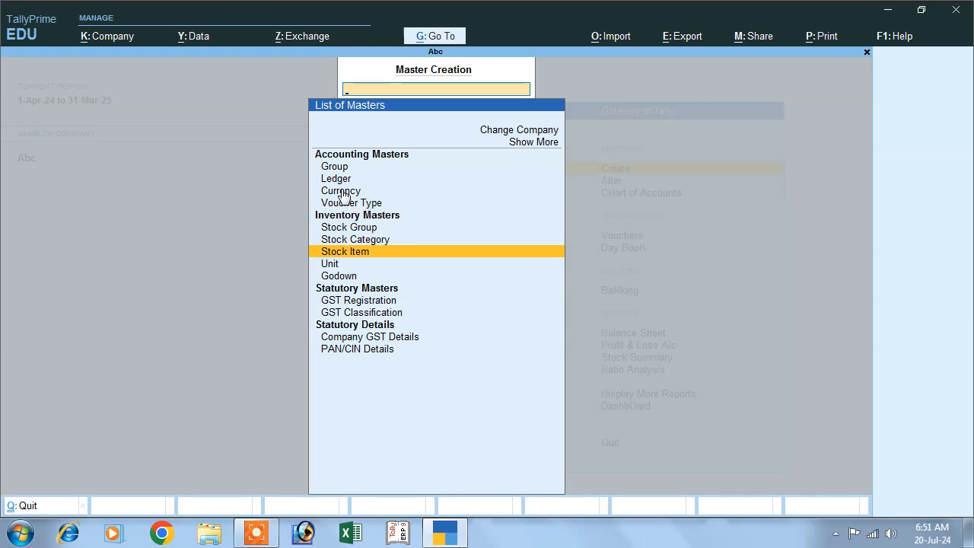
key("Down")
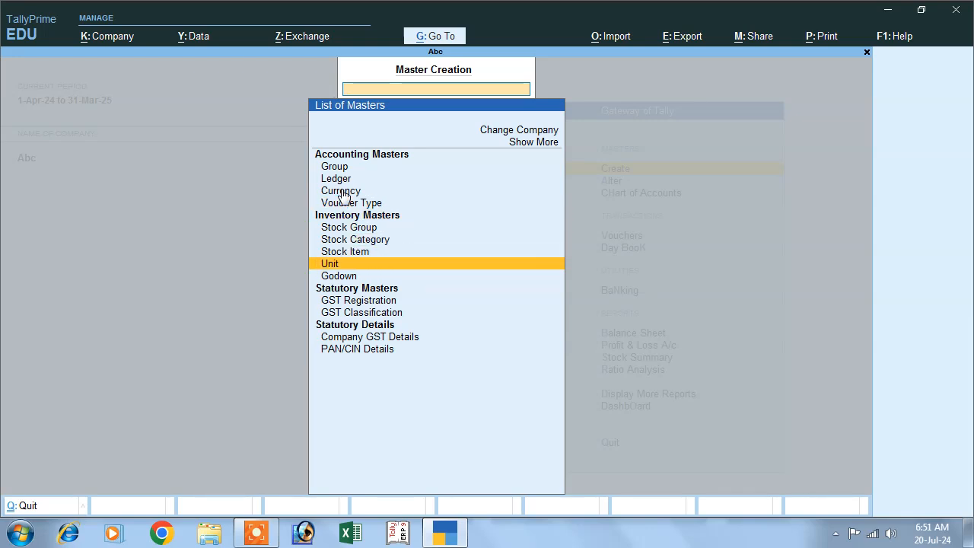
key("Return")
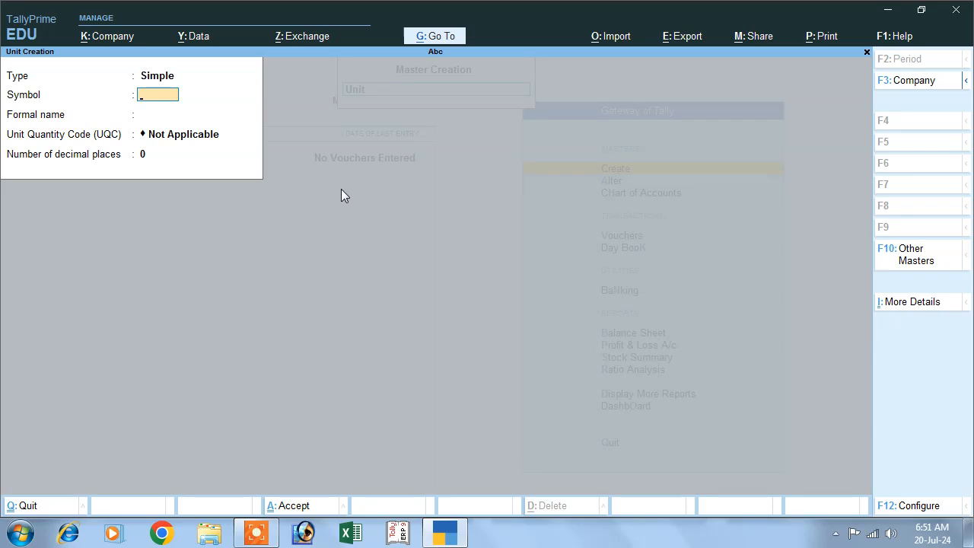
key("Return")
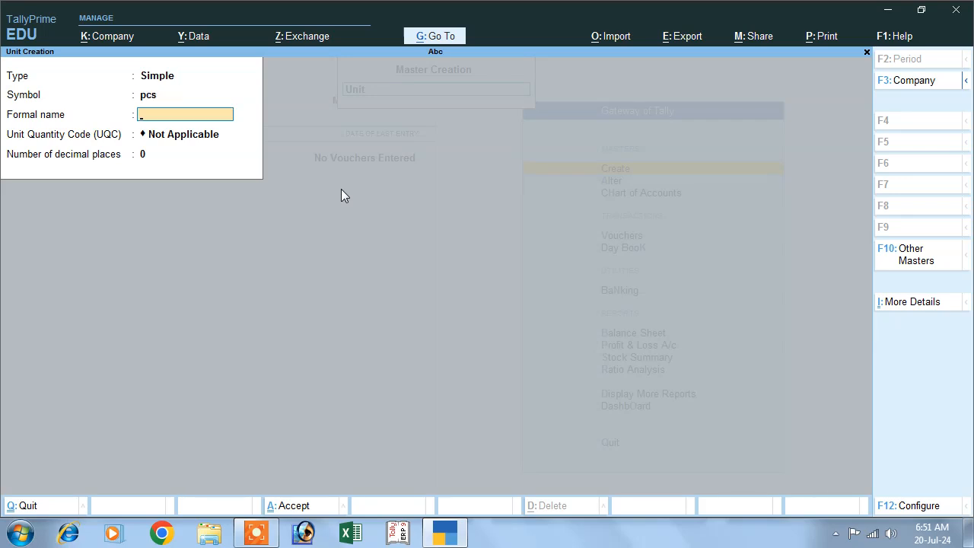
Give the pcs unit the formal name Pieces, quantity code PCS-PIECES and 0 decimal places, and save it.
type("Pieces")
key("Return")
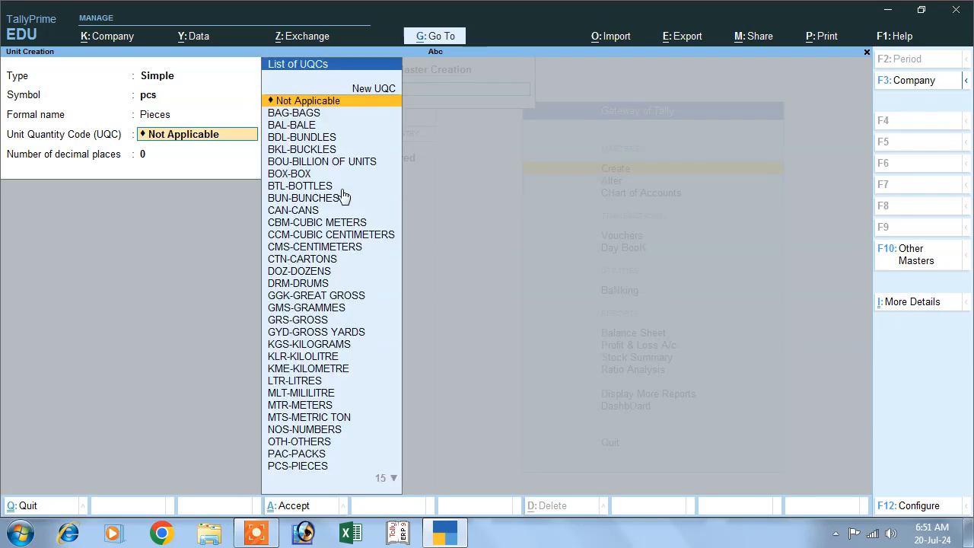
type("pcs")
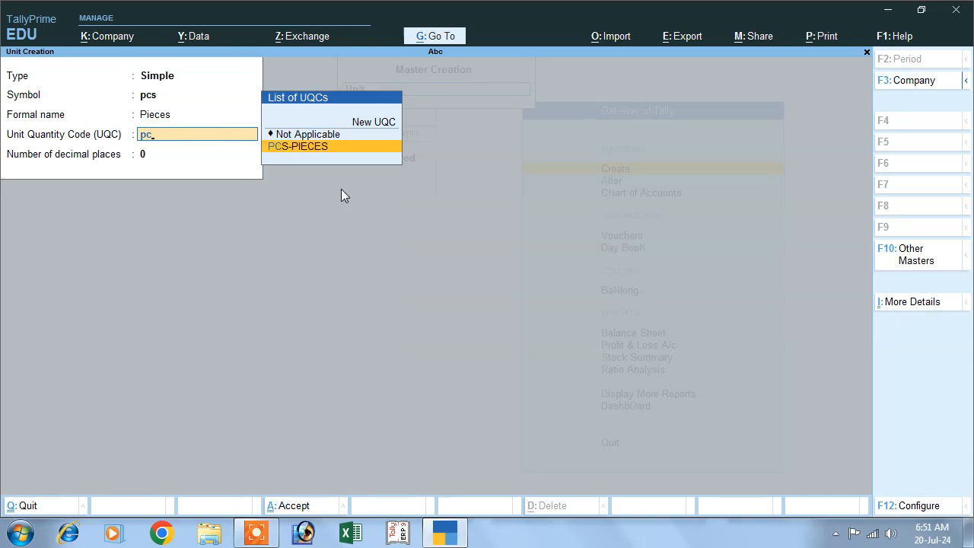
key("Return")
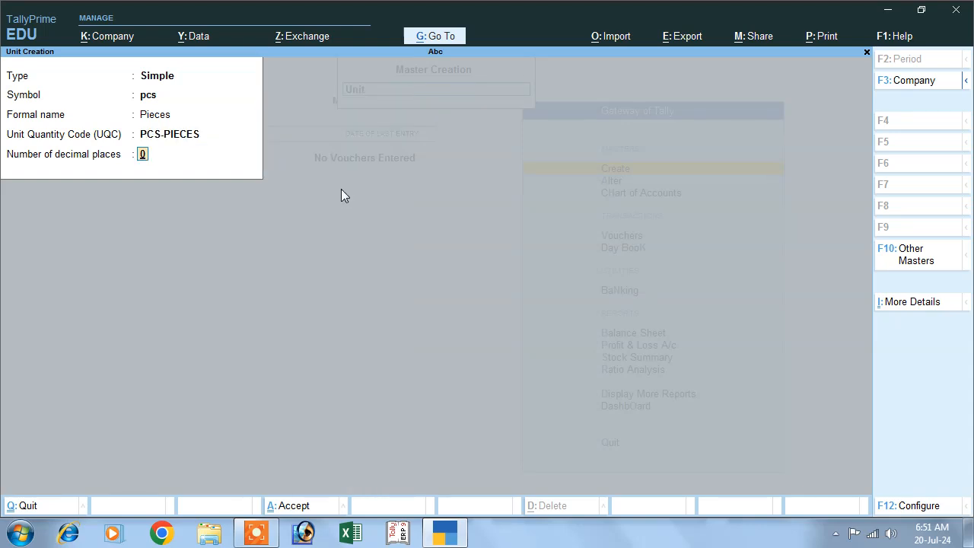
key("Return")
key("Return")
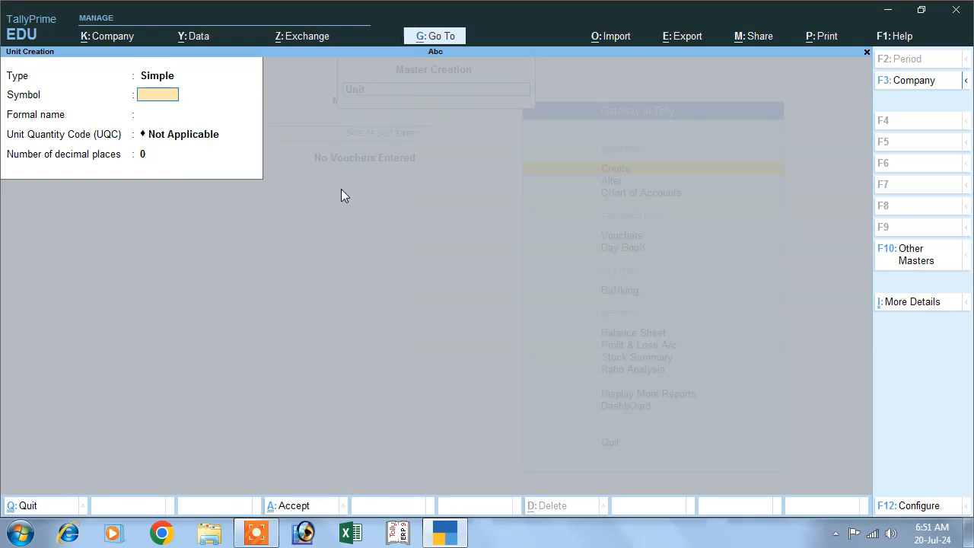
Leave unit creation and start a new stock group named Soap.
key("Escape")
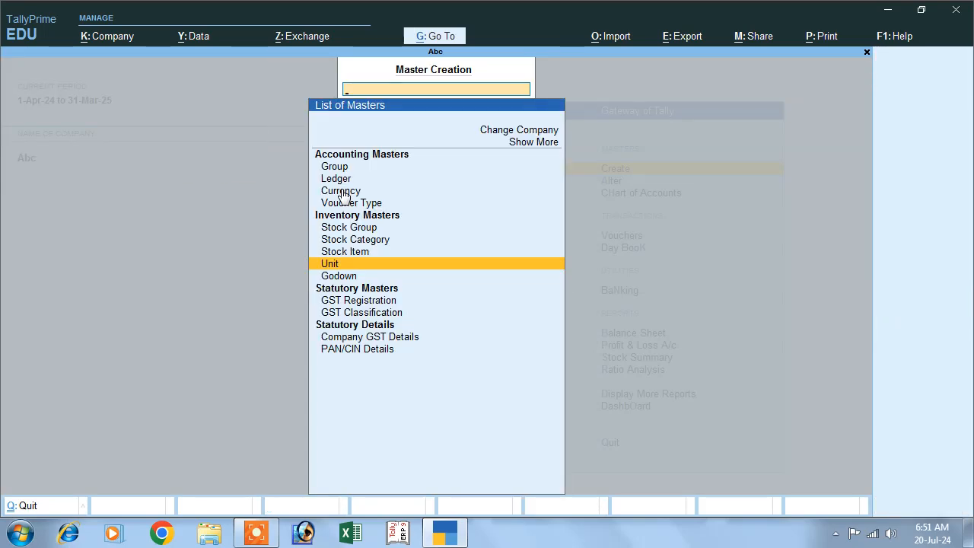
key("Up")
key("Up")
key("Up")
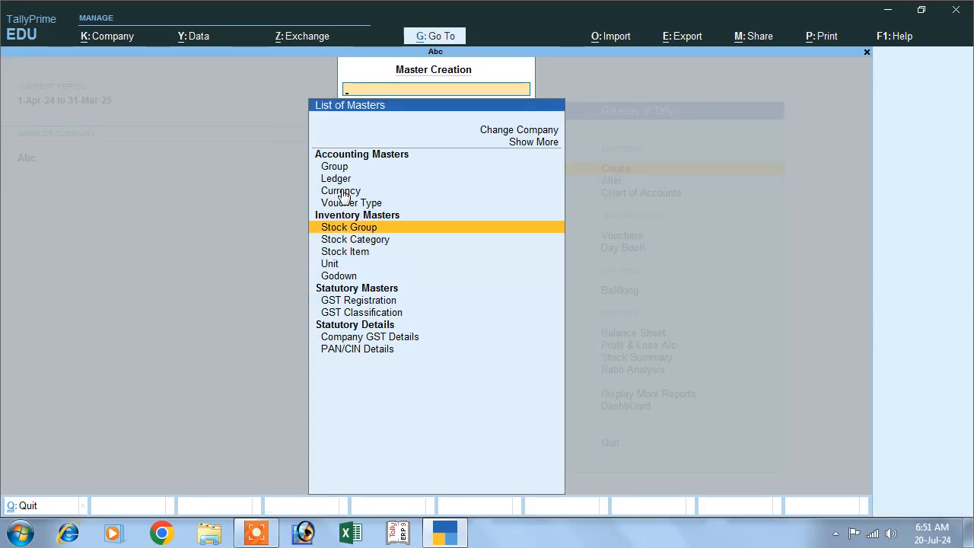
key("Return")
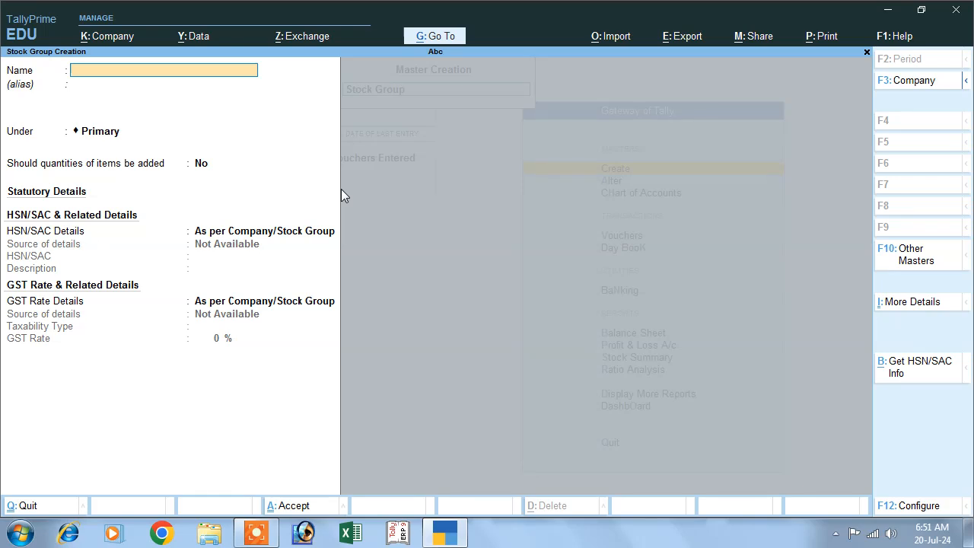
type("S")
type("oap")
key("BackSpace")
type("ap")
key("Return")
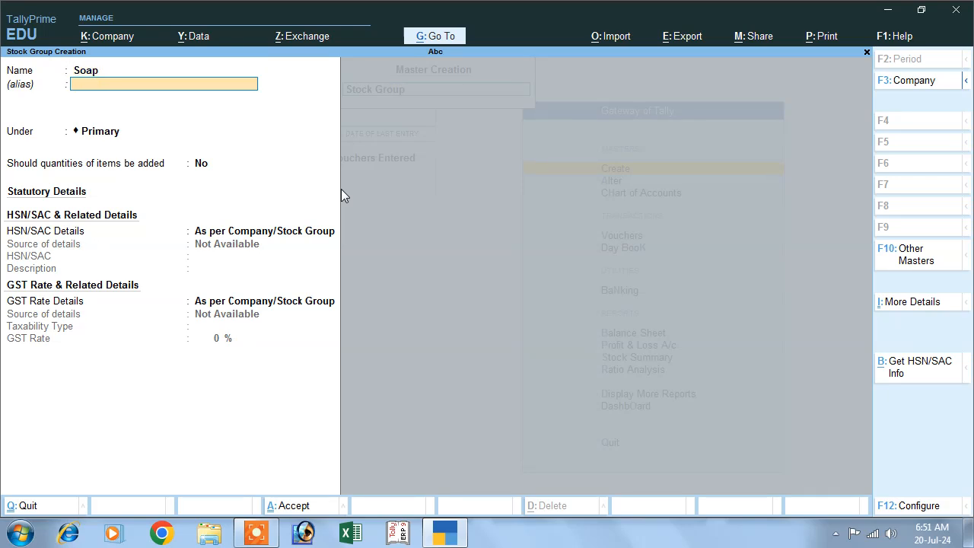
Save the Soap stock group under Primary without adding item quantities, using company-level HSN/SAC and GST rate details, and leave group creation.
key("Return")
key("Return")
key("Return")
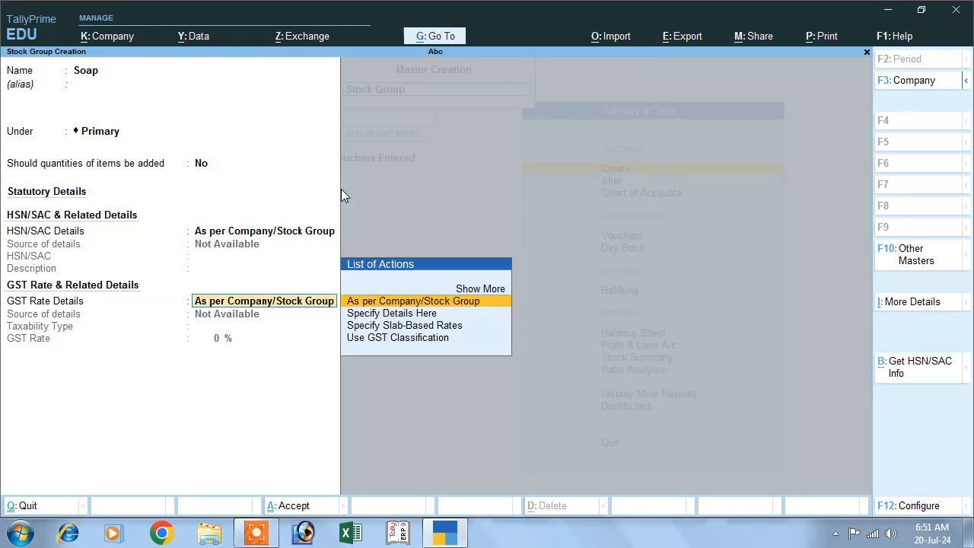
key("Escape")
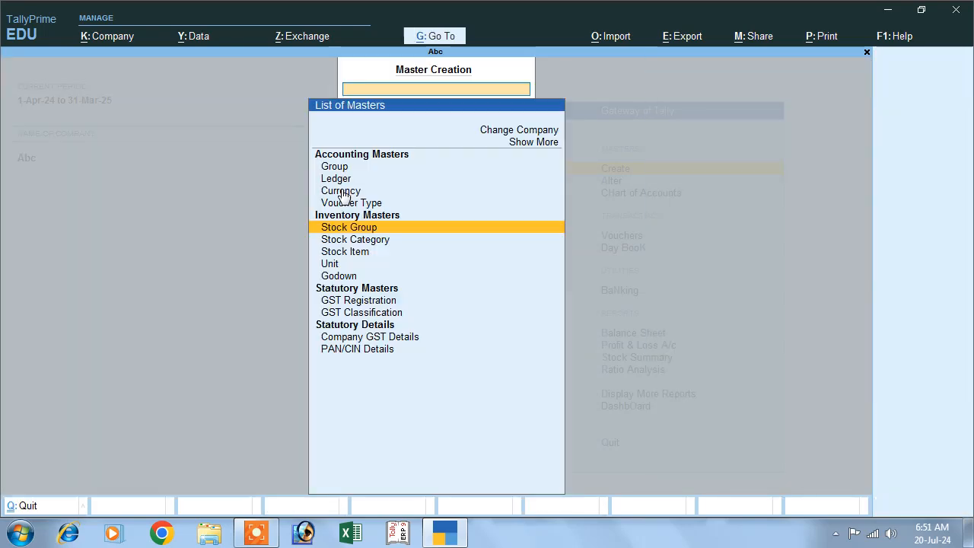
Start a new stock item named Lux under the Soap group with pcs as its unit.
key("Down")
key("Down")
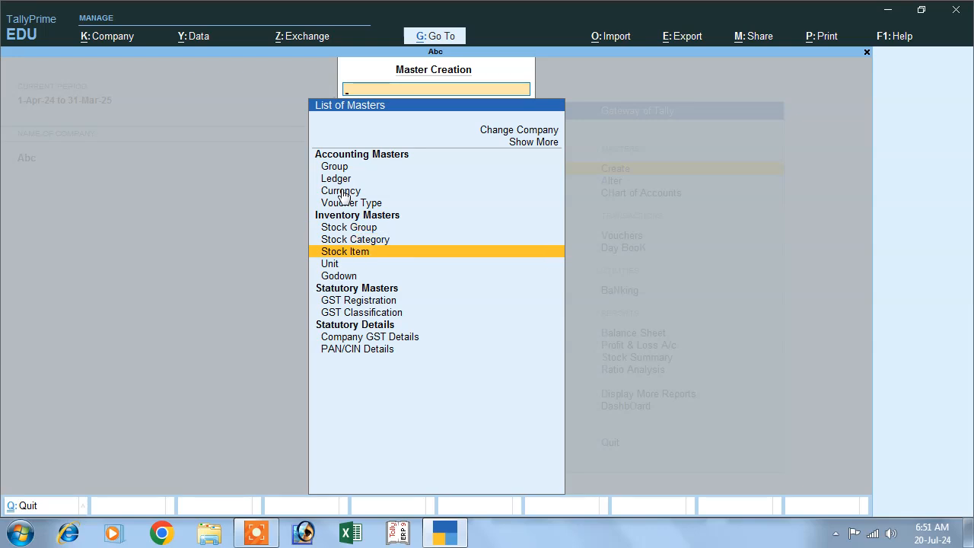
key("Return")
type("Lu")
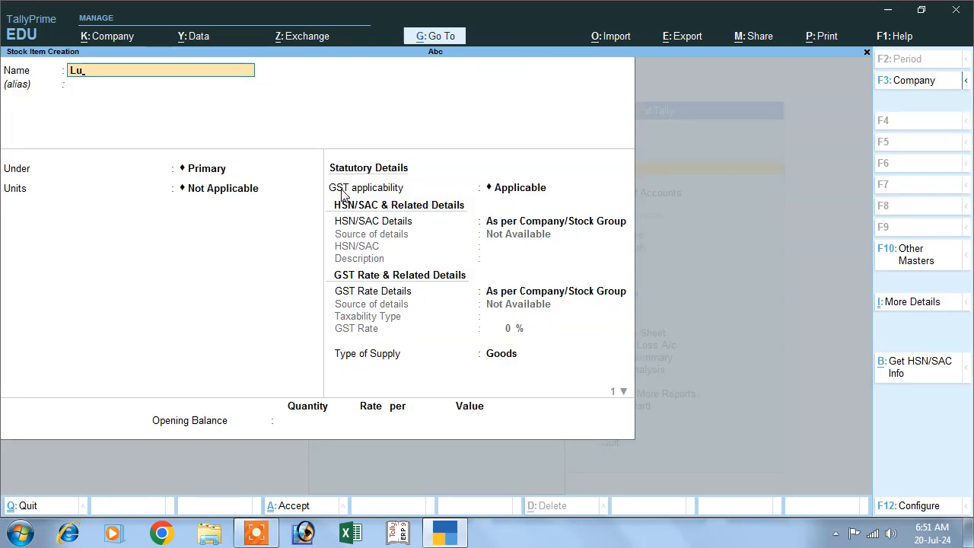
type("x")
key("Return")
key("Down")
key("Return")
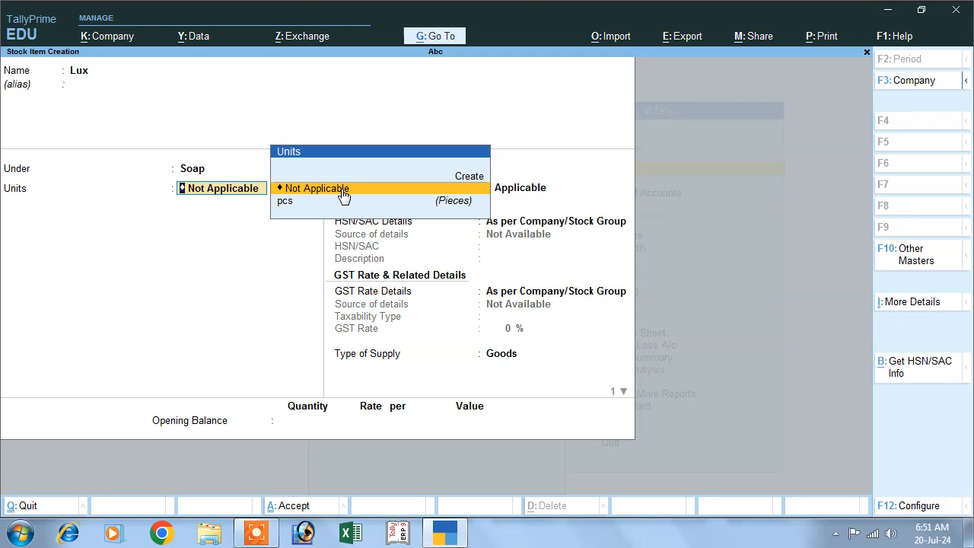
key("Down")
key("Return")
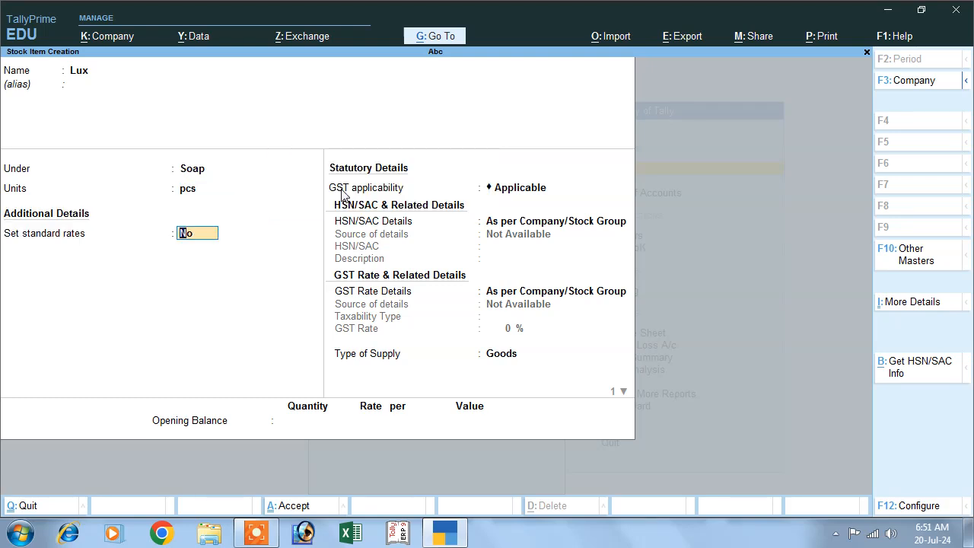
Keep Lux without standard rates and GST applicable, and specify its HSN/SAC code directly as 4857.
key("Return")
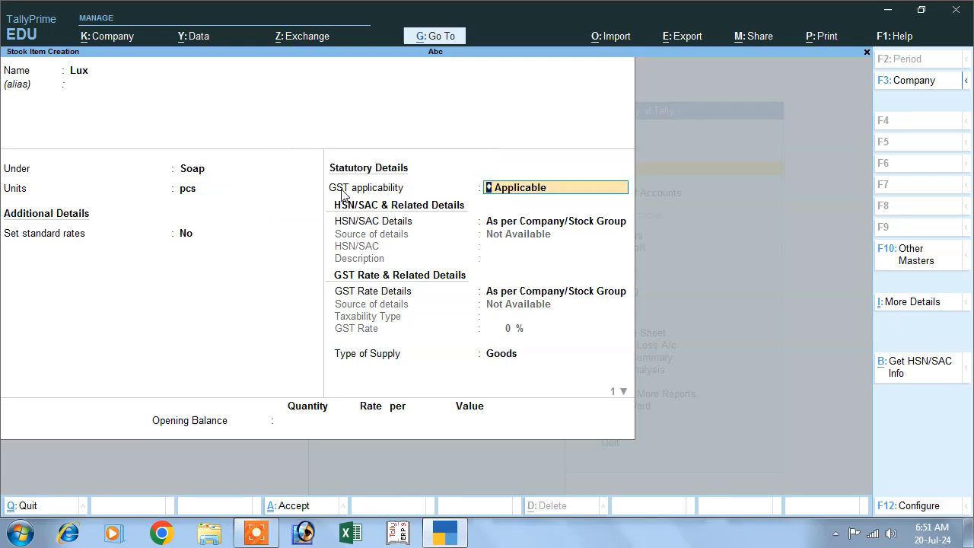
key("Return")
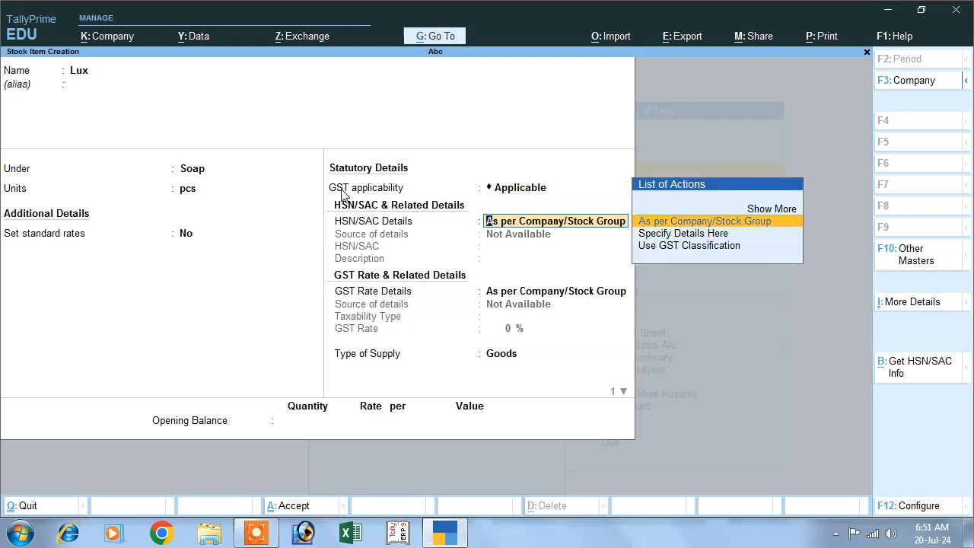
key("Down")
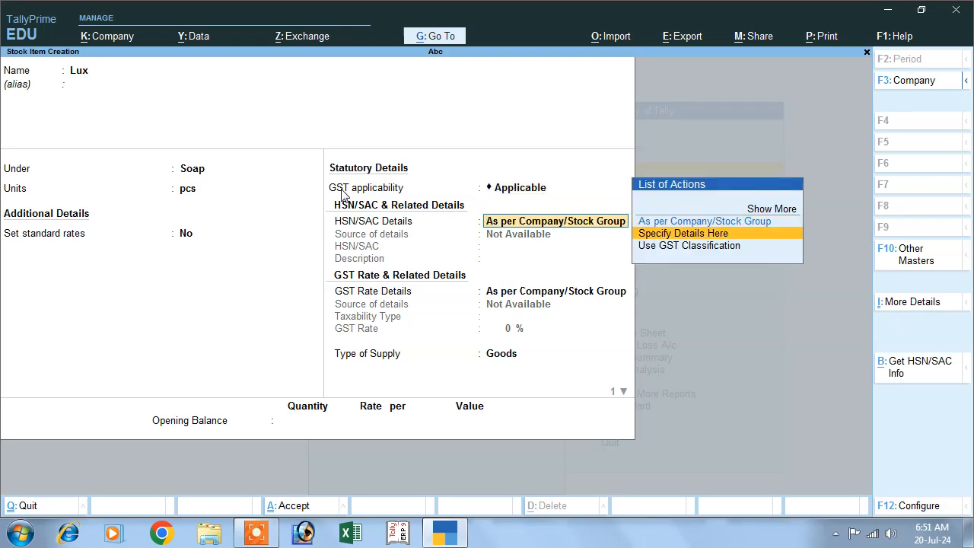
key("Return")
type("485")
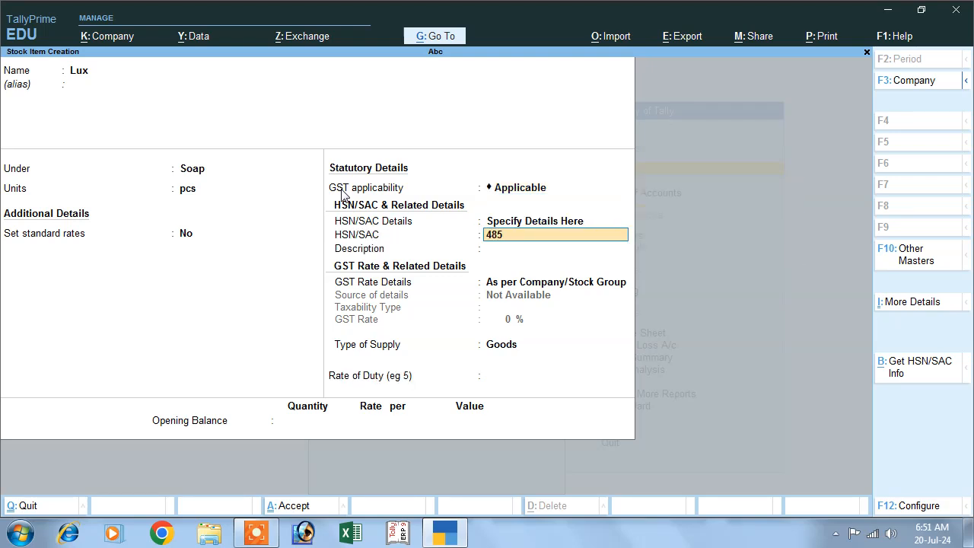
type("7")
key("Return")
key("Return")
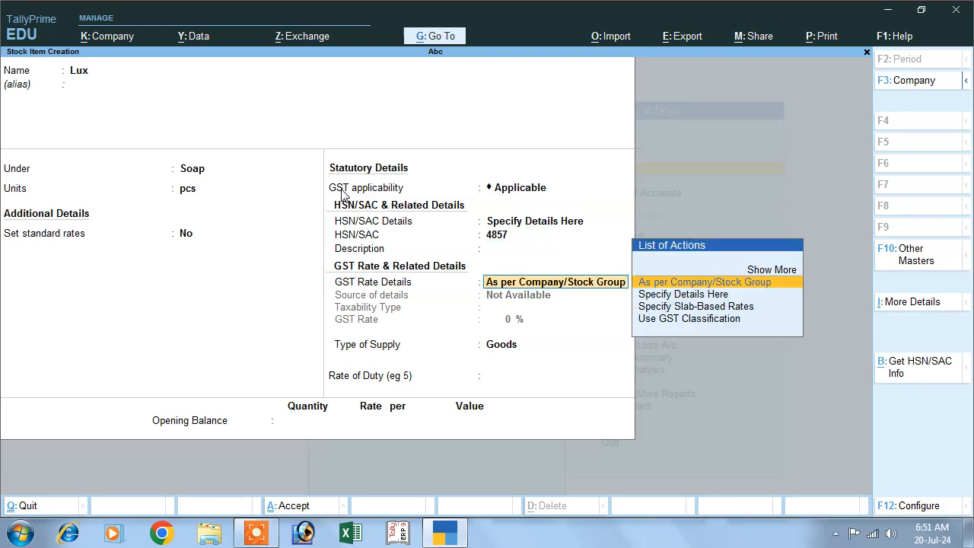
Specify Lux's GST rate directly as Taxable at 12% for Goods with 0 duty, and save the item without an opening balance.
key("Down")
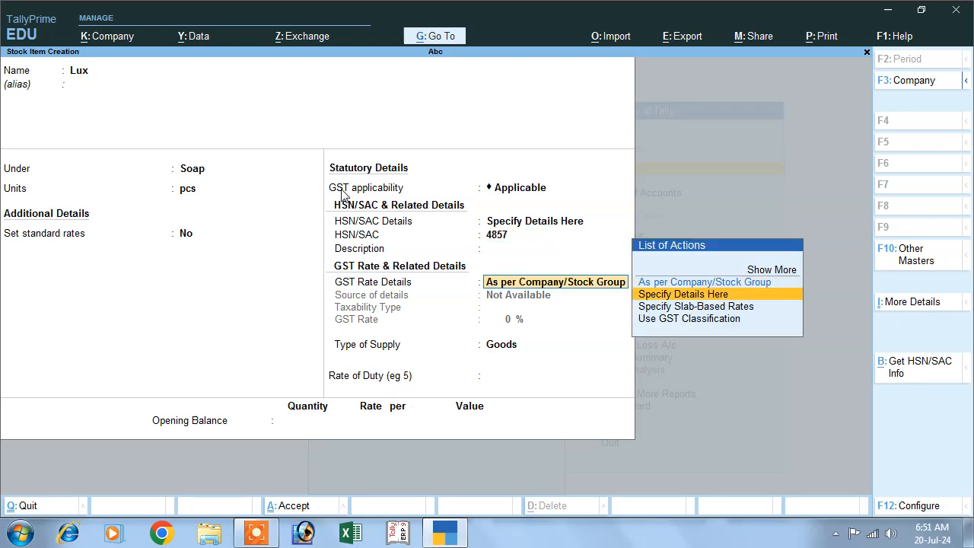
key("Down")
key("Up")
key("Return")
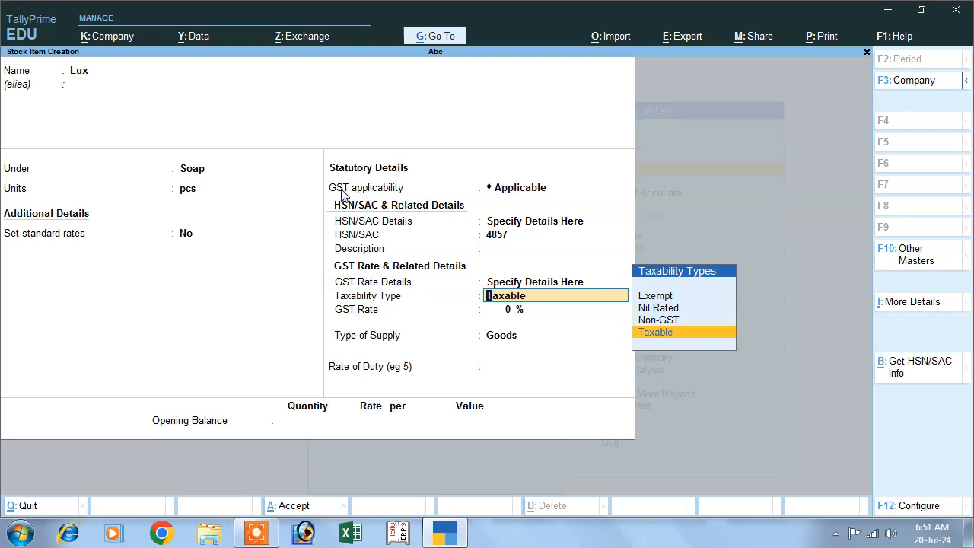
key("Return")
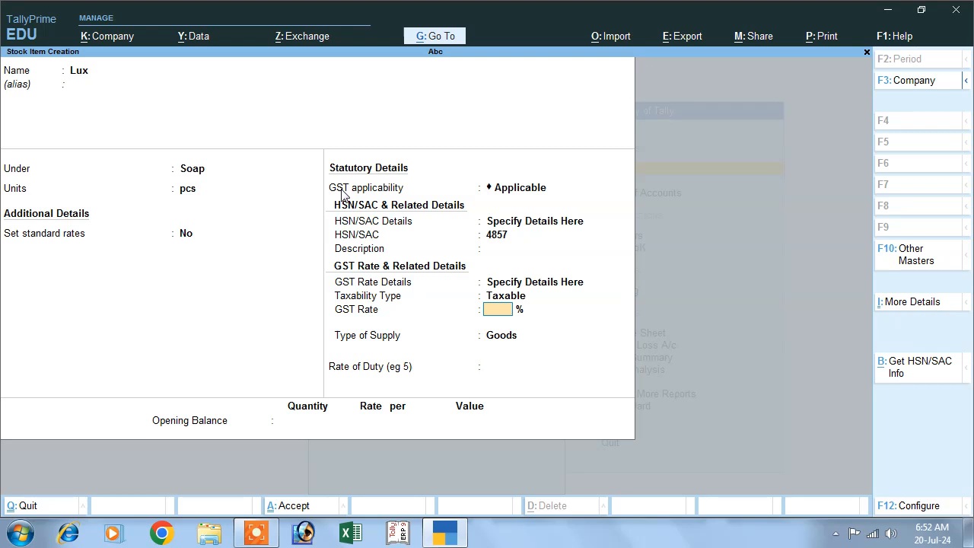
type("12")
key("Return")
key("Return")
key("Return")
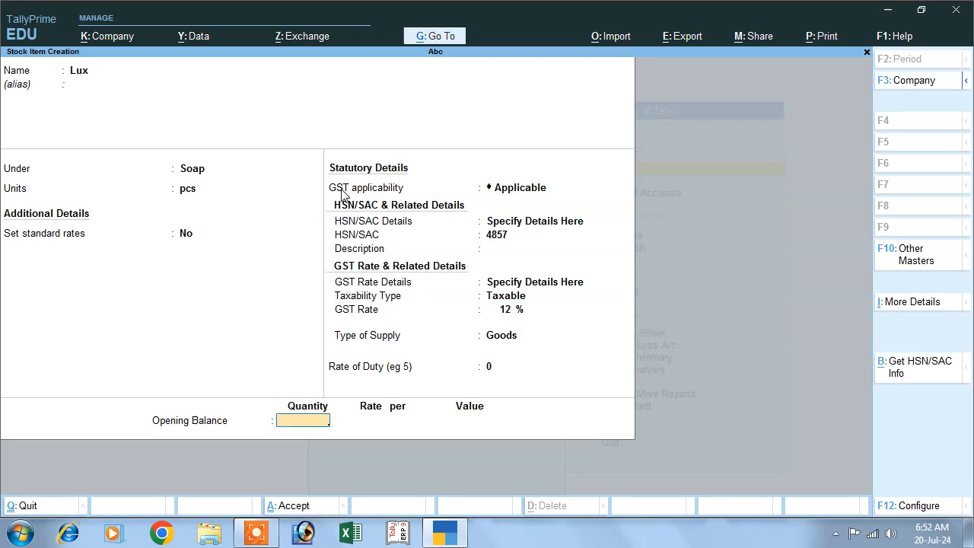
key("Return")
key("Return")
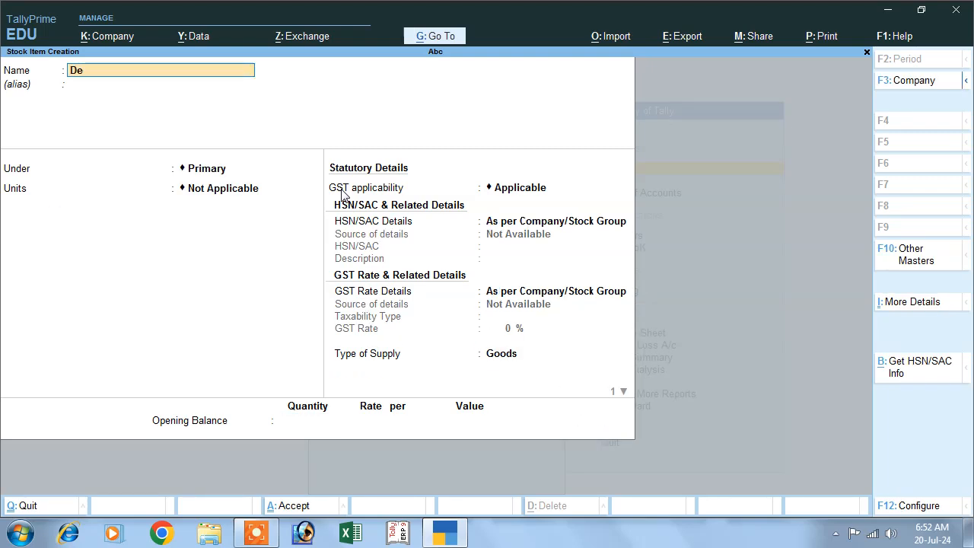
Start a new stock item named Detol under the Soap group with pcs as its unit.
key("Return")
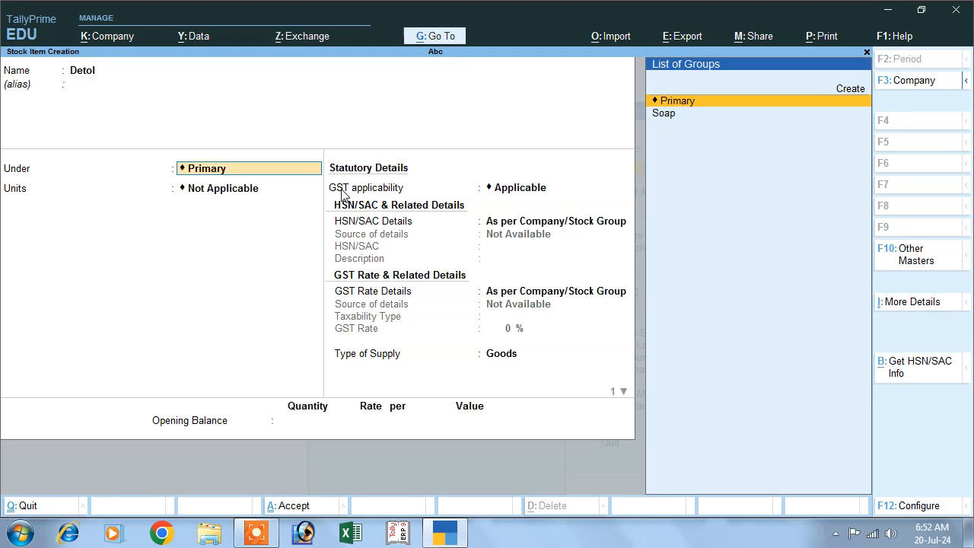
key("Down")
key("Return")
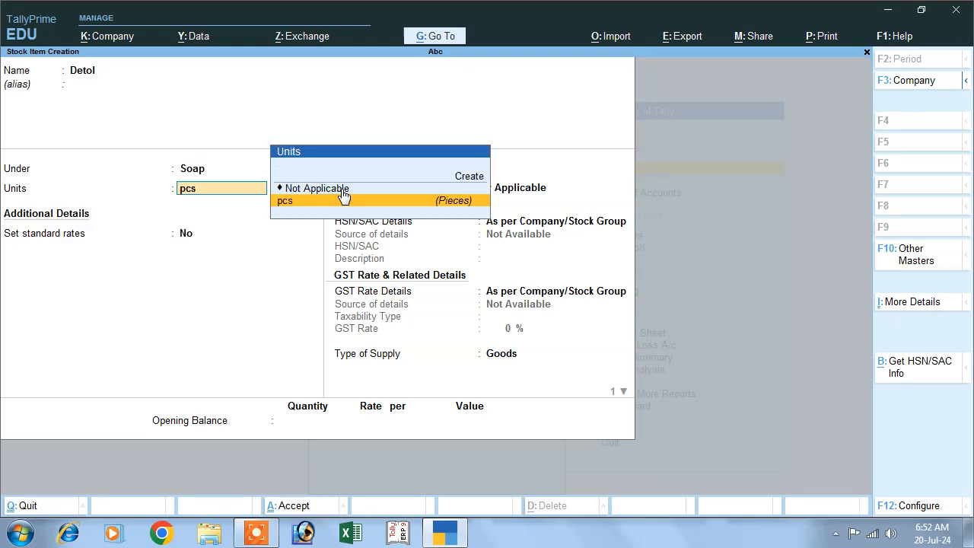
key("Return")
Keep Detol without standard rates and GST applicable, and specify its HSN/SAC code directly as 5487.
key("Return")
key("Return")
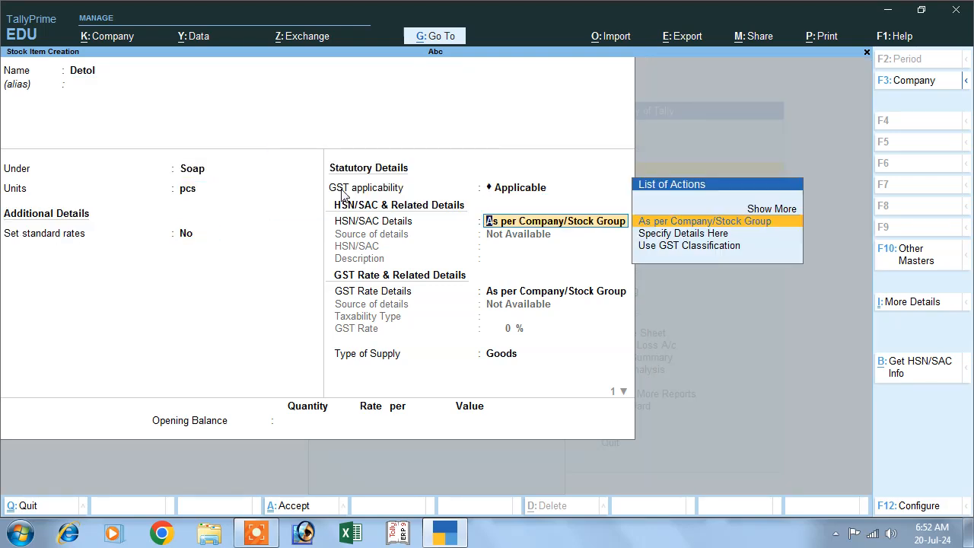
key("Down")
key("Return")
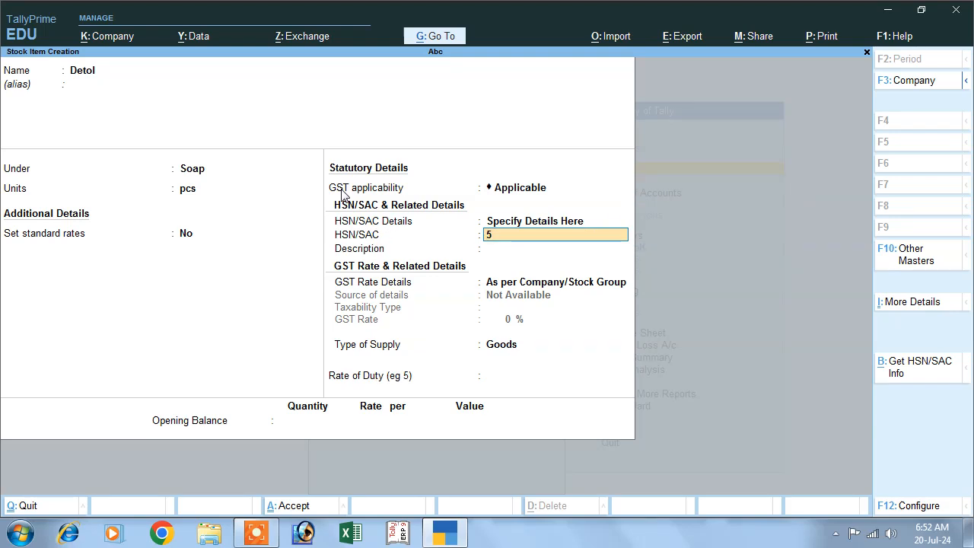
type("5487")
key("Return")
key("Return")
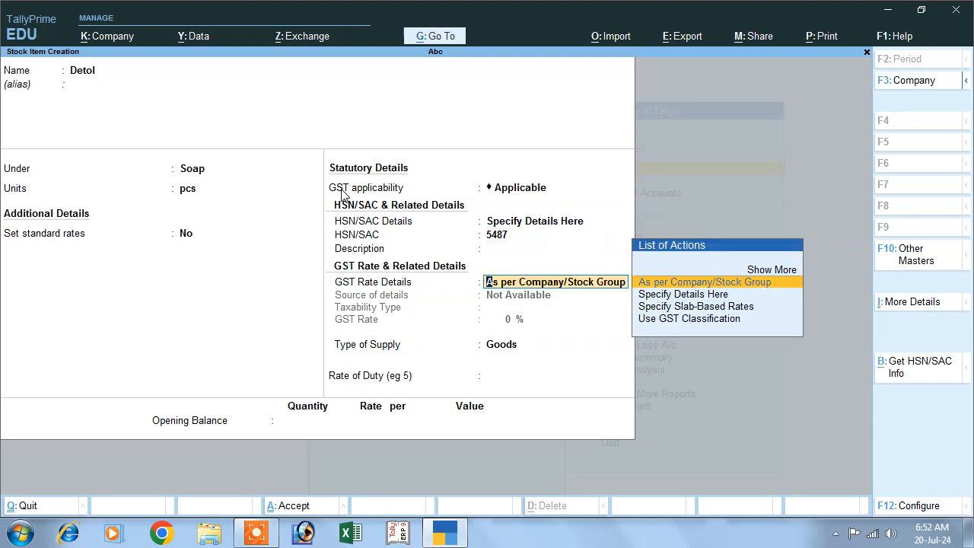
Specify Detol's GST rate directly as Taxable at 12% for Goods, save it without an opening balance, and return to the Gateway of Tally.
key("Down")
key("Return")
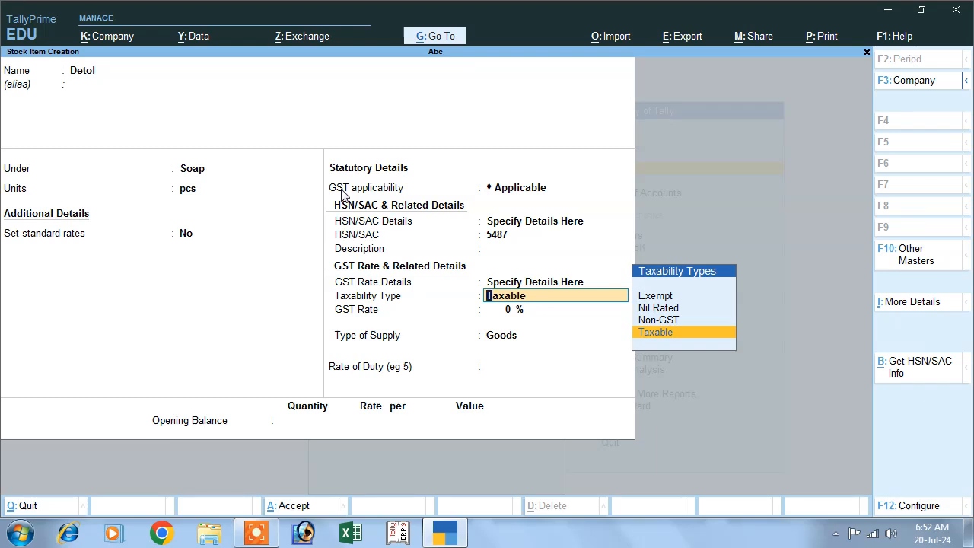
key("Return")
key("Return")
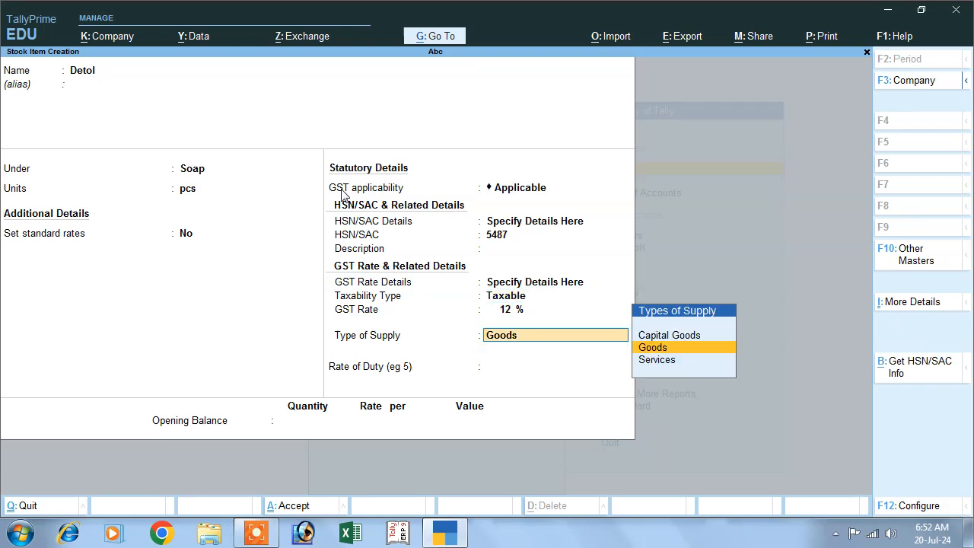
key("Return")
key("Return")
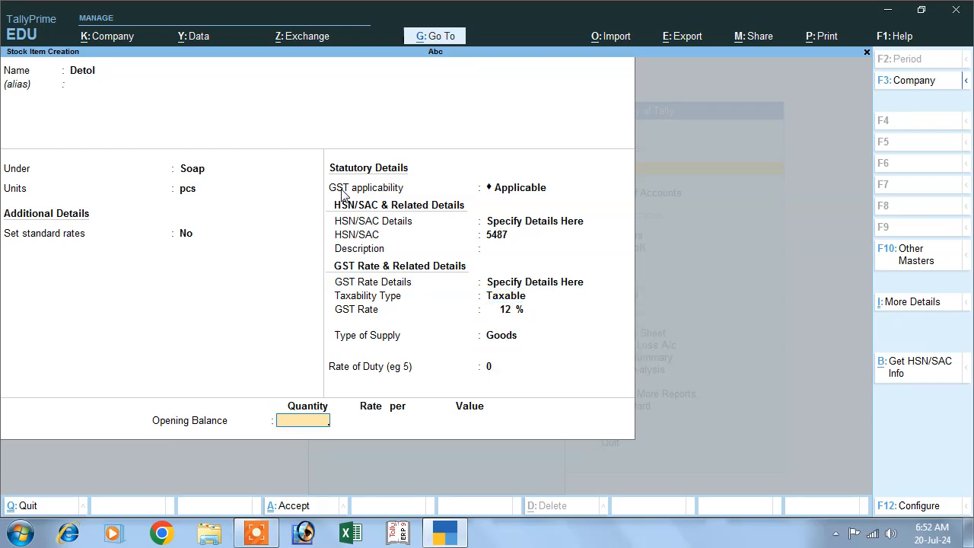
key("Return")
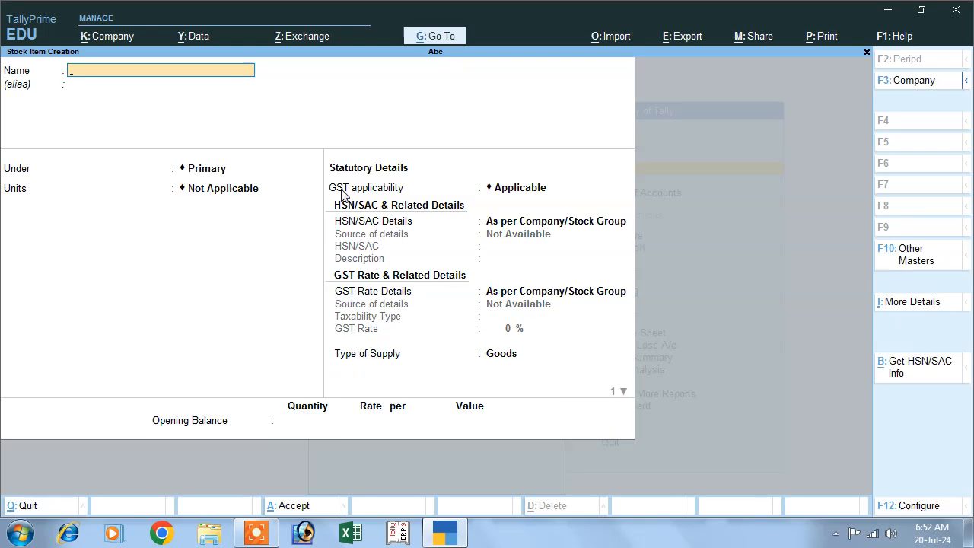
key("Escape")
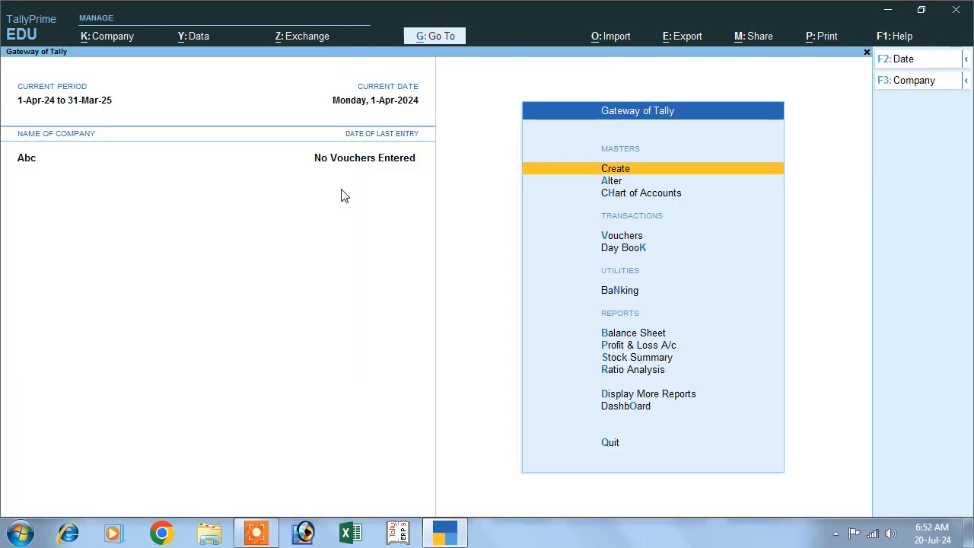
Start a Purchase voucher with supplier invoice number 011 dated 1-Apr-24.
key("Down")
key("Down")
key("Down")
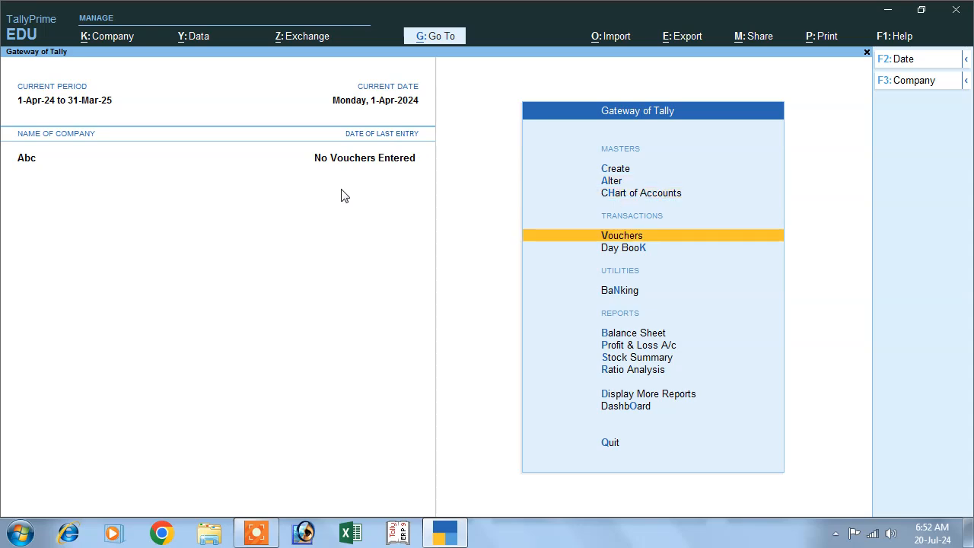
key("Return")
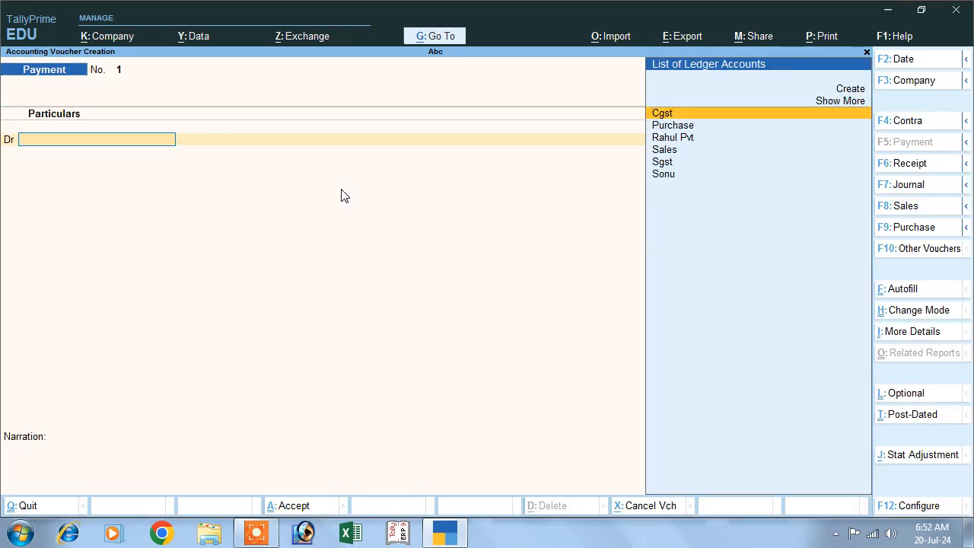
left_click(907, 231)
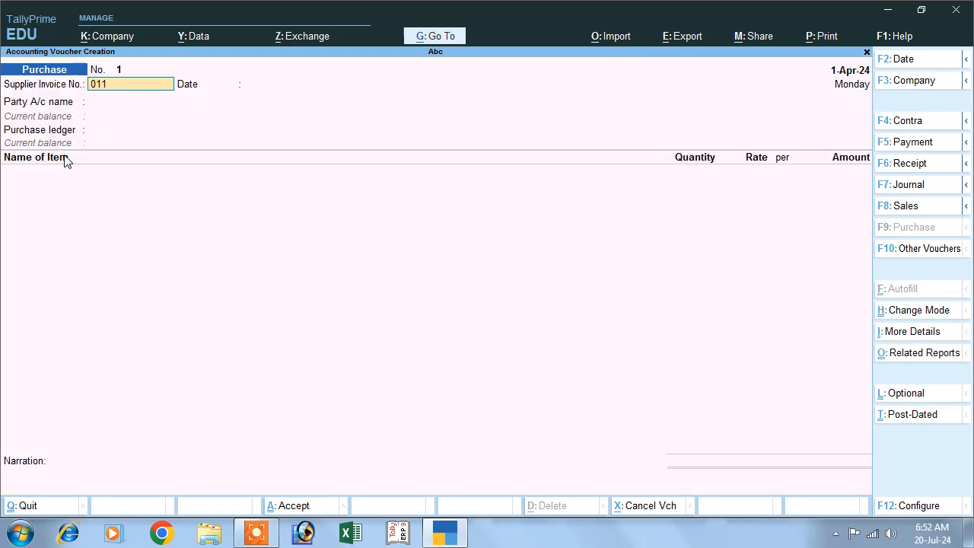
key("Return")
key("Return")
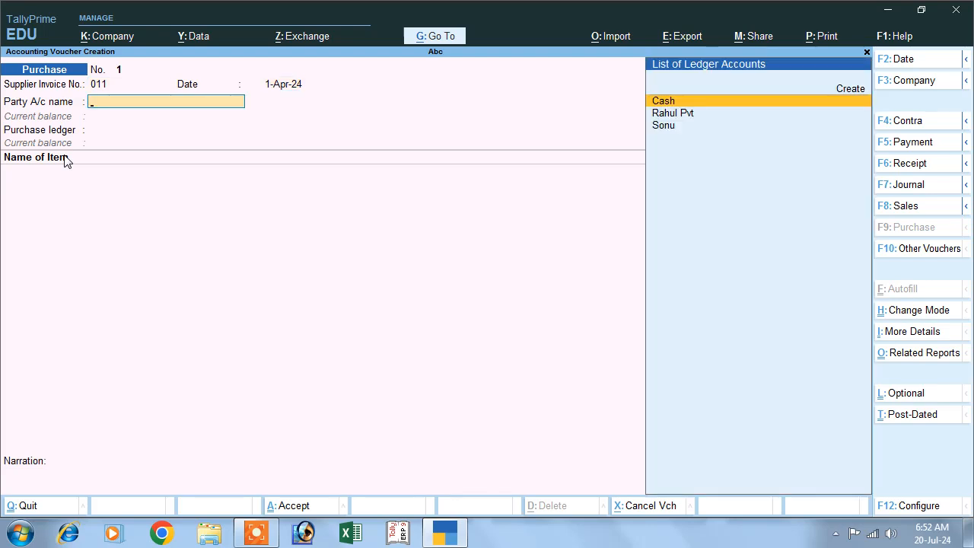
Choose the supplier as the party account, keep the default receipt and party details, and select Purchase as the purchase ledger.
key("Down")
key("Return")
key("Return")
key("Return")
key("Return")
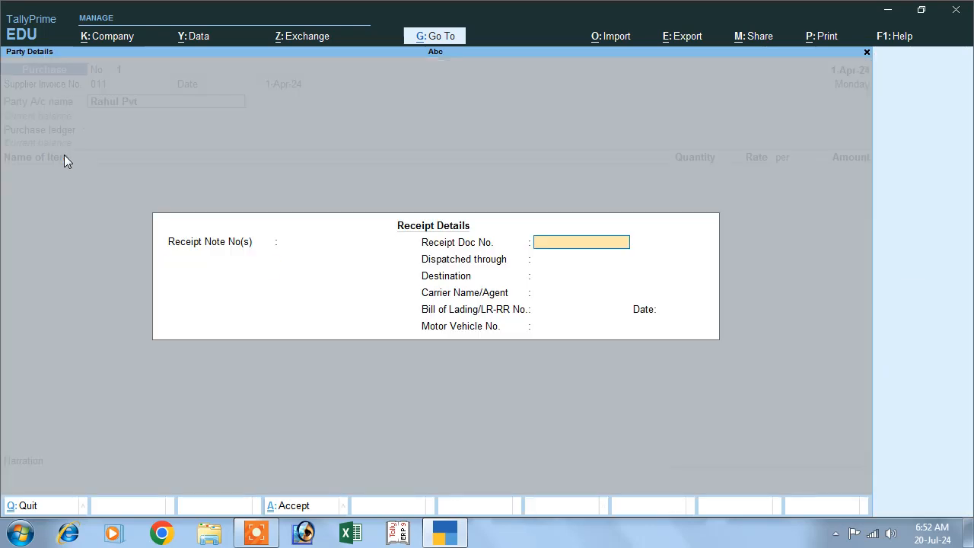
key("Return")
key("Return")
key("Return")
key("Return")
key("Return")
key("Return")
key("Return")
key("Return")
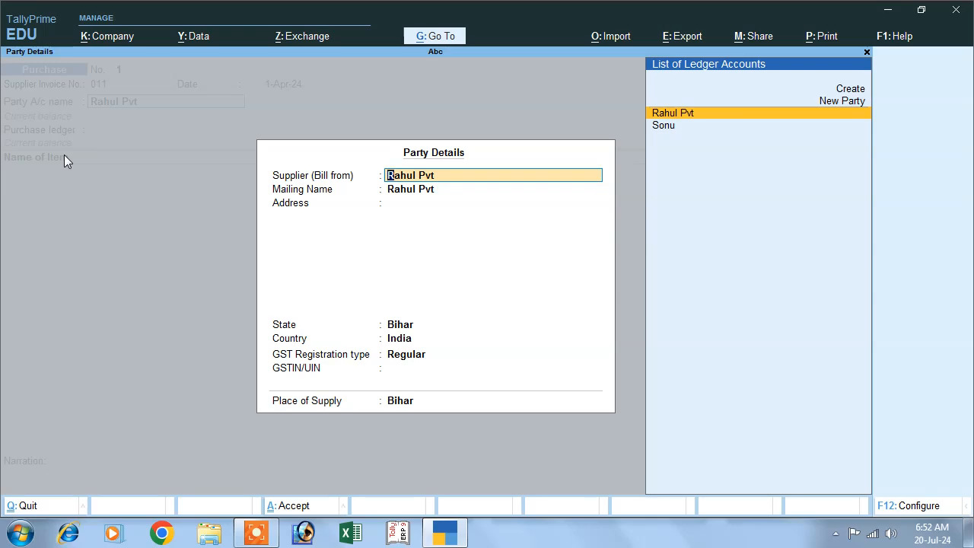
key("Return")
key("Return")
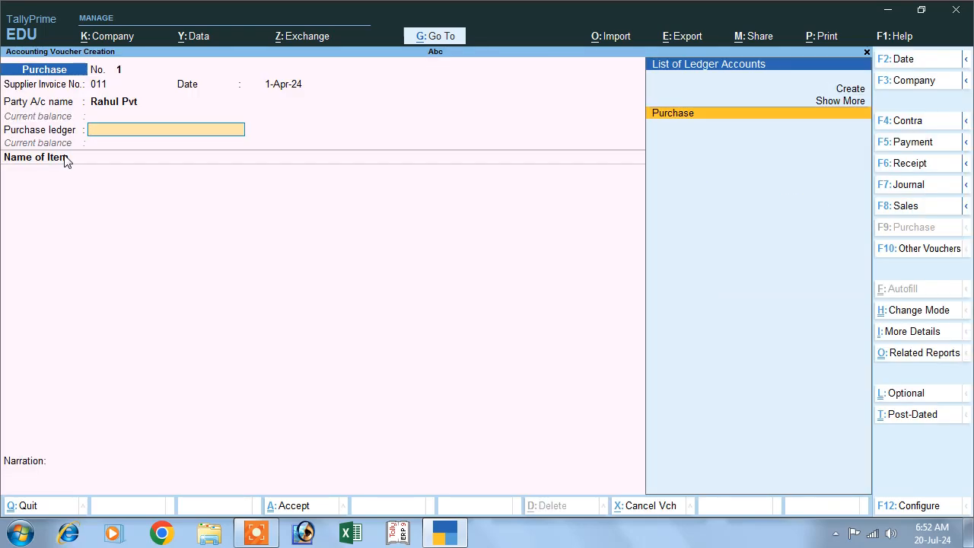
key("Return")
Add Detol to the purchase voucher with a quantity of 100 pcs at a rate of 60.
key("Down")
key("Down")
key("Down")
key("Down")
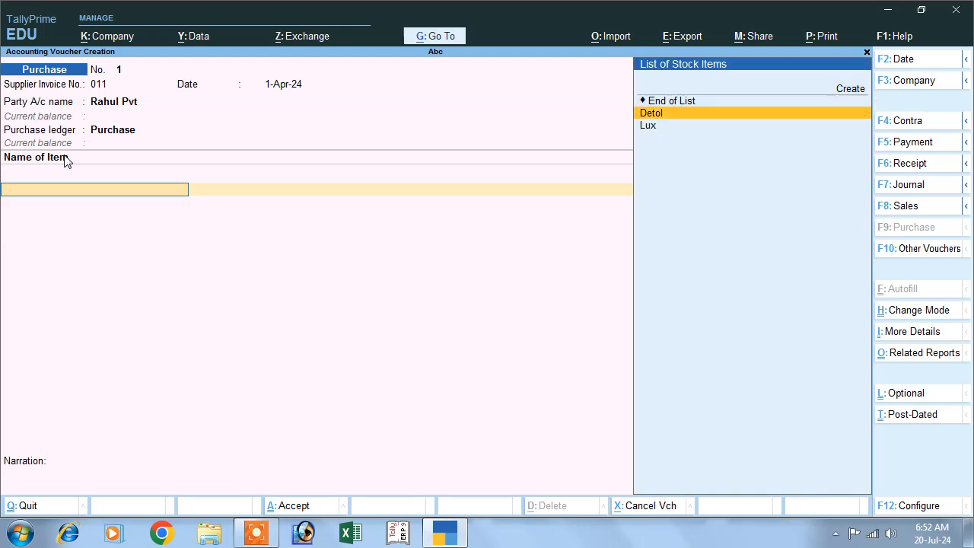
key("Return")
type("100")
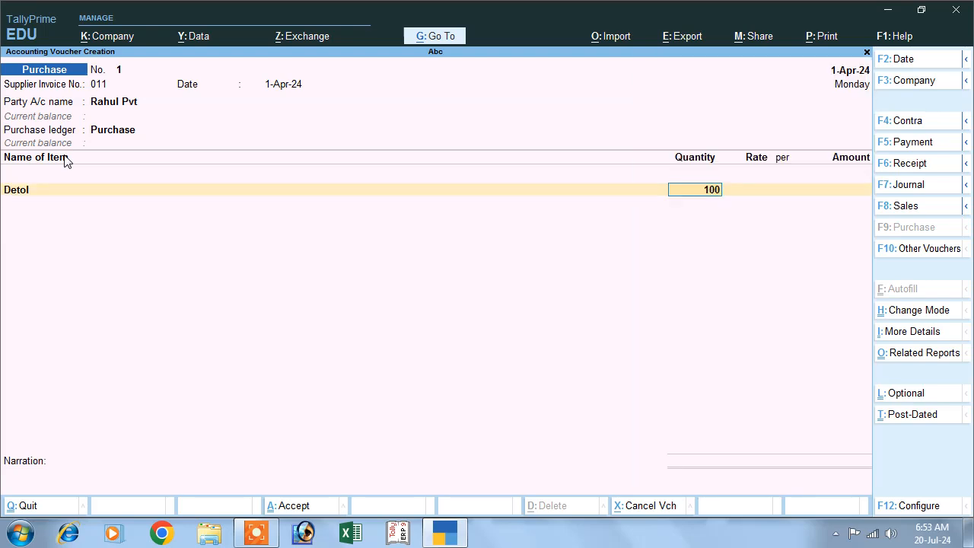
key("Return")
type("600")
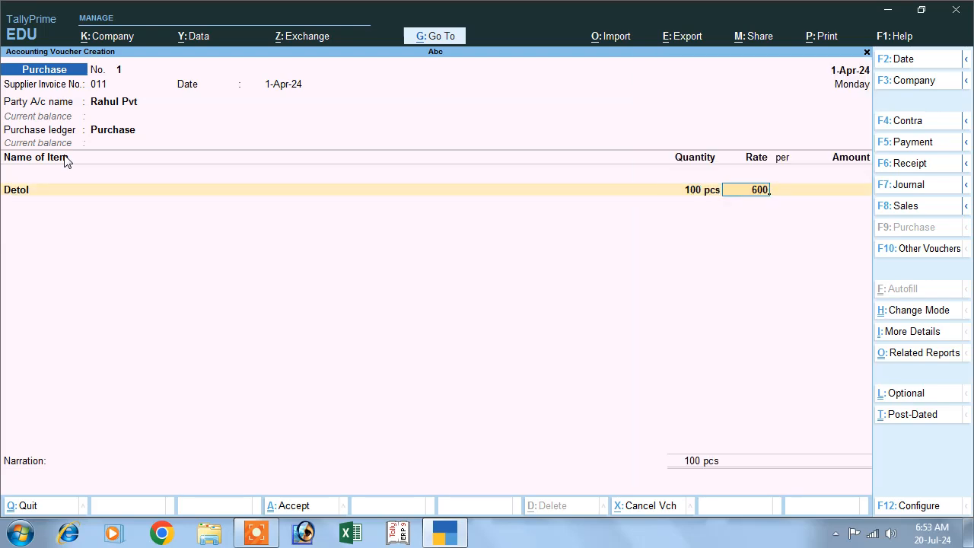
key("Return")
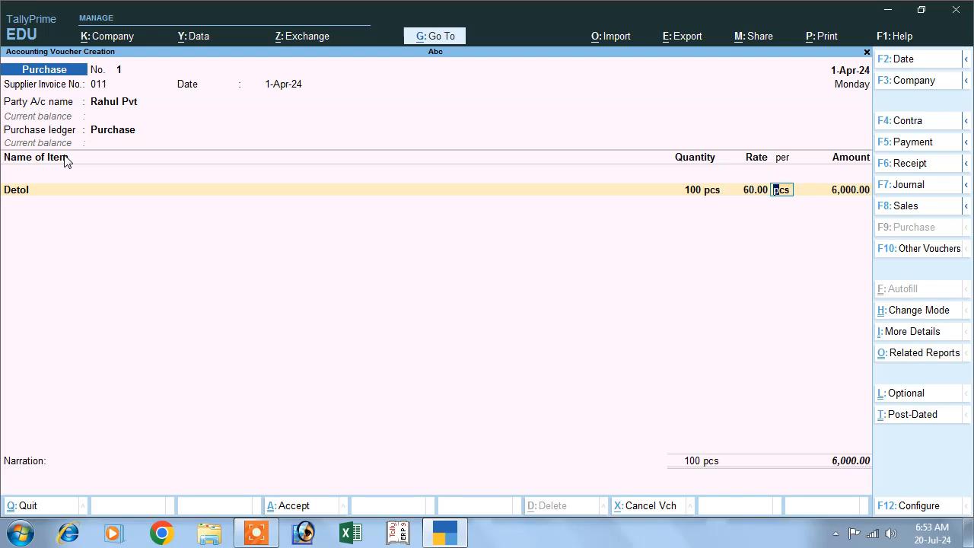
key("Return")
key("Return")
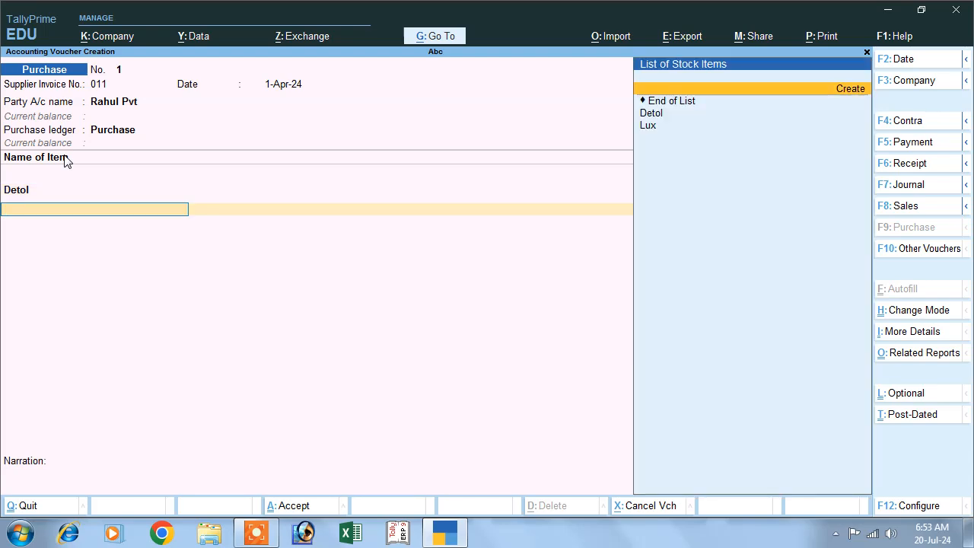
Add Lux to the purchase voucher with a quantity of 200 pcs at a rate of 50.
key("Down")
key("Down")
key("Down")
key("Return")
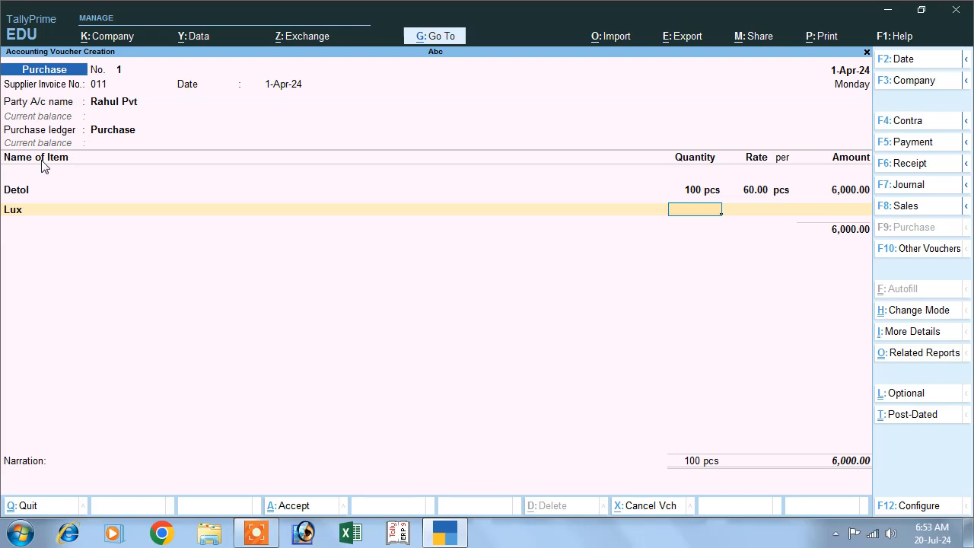
type("200")
key("Return")
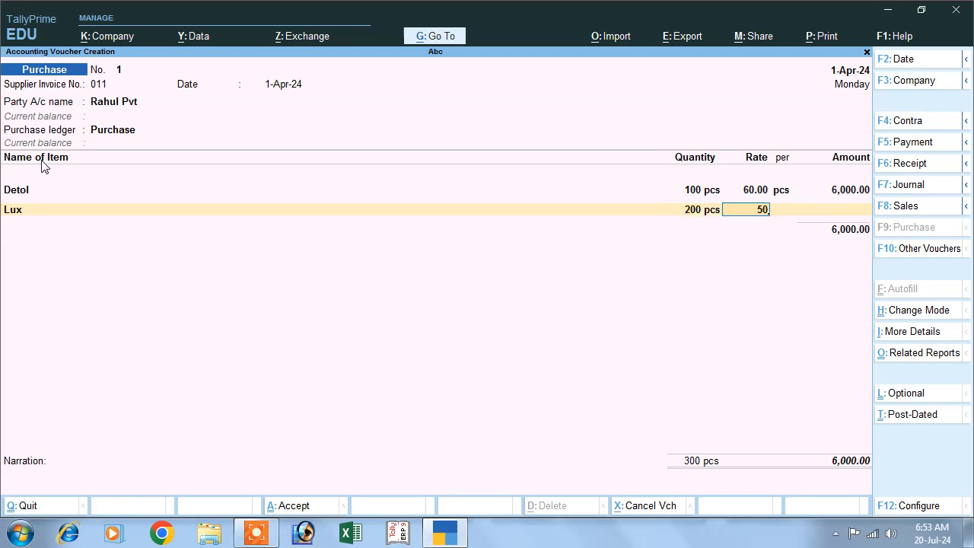
key("Return")
key("Return")
key("Return")
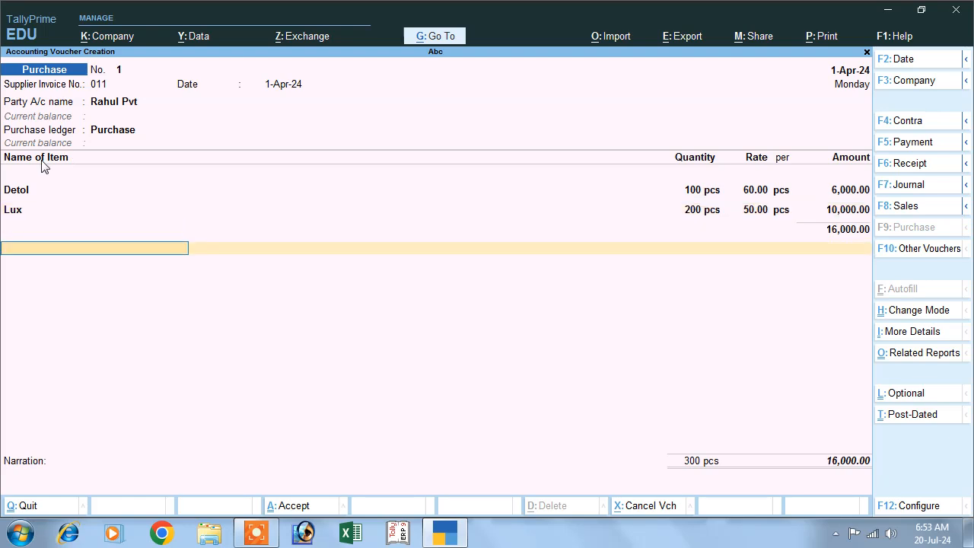
Add the Cgst and Sgst tax ledgers below the items in the purchase voucher.
key("Down")
key("Up")
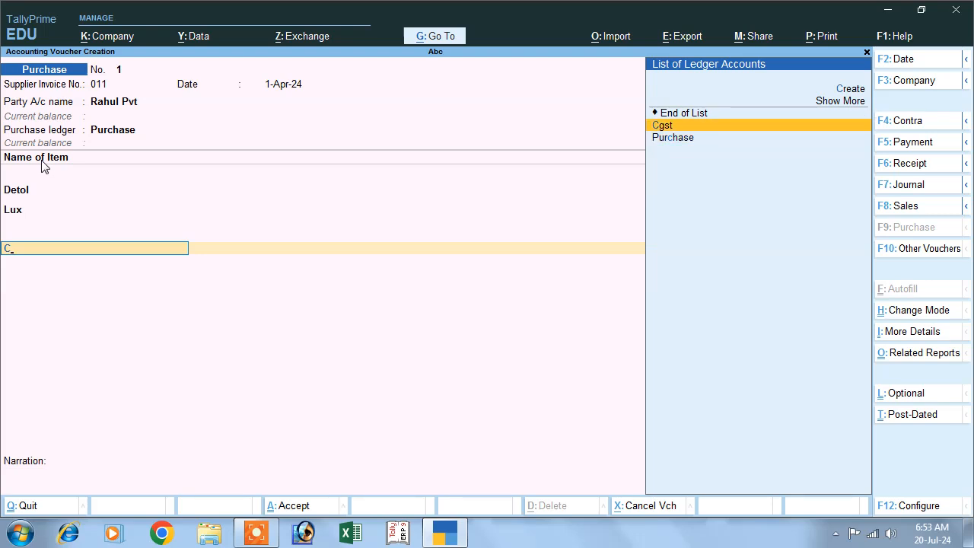
key("Return")
key("Return")
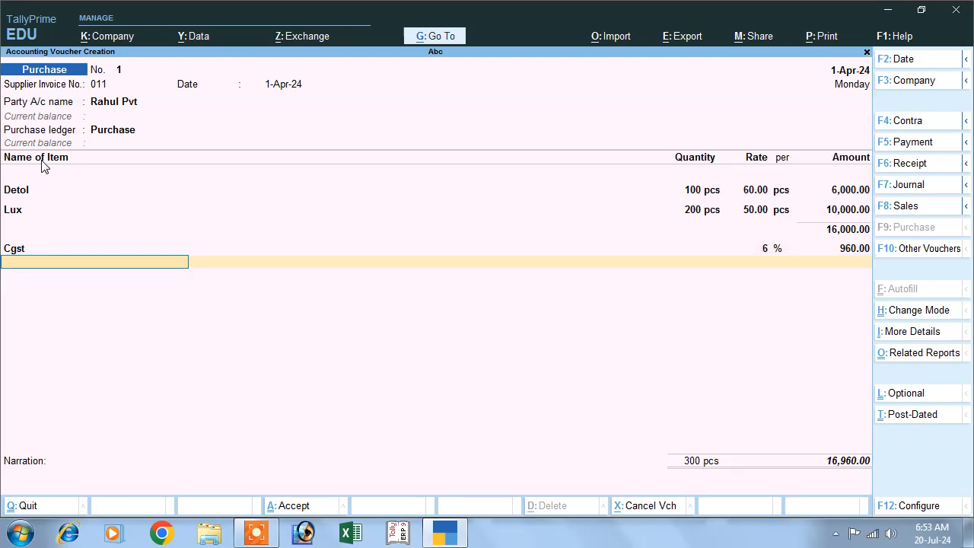
type("S")
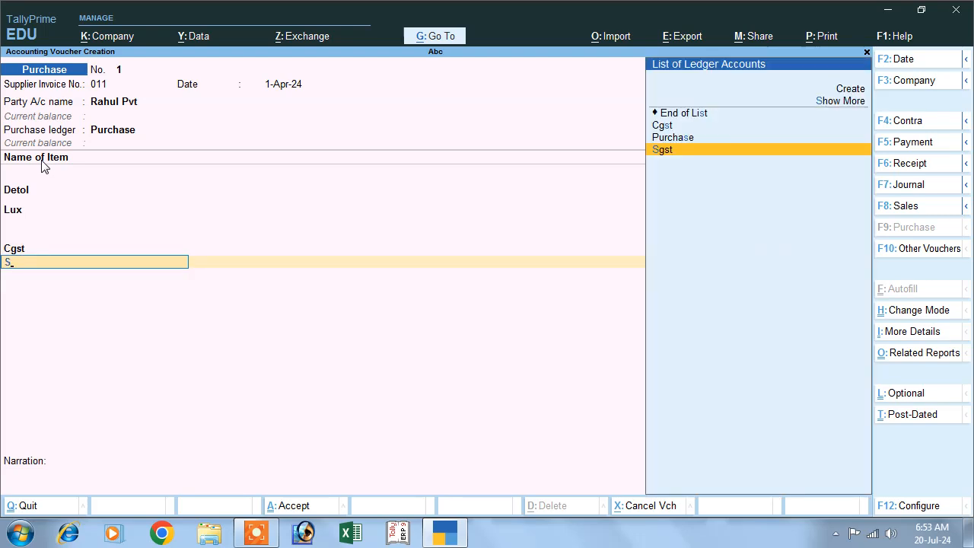
key("Return")
key("Return")
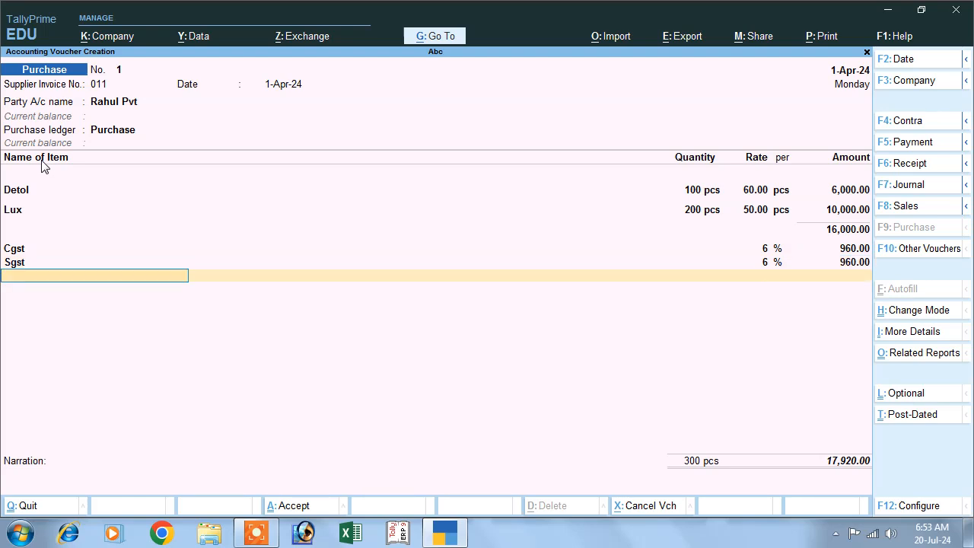
Finish the purchase voucher's entries without a narration and save the voucher.
key("Return")
key("Return")
key("Return")
key("Return")
key("Return")
key("Return")
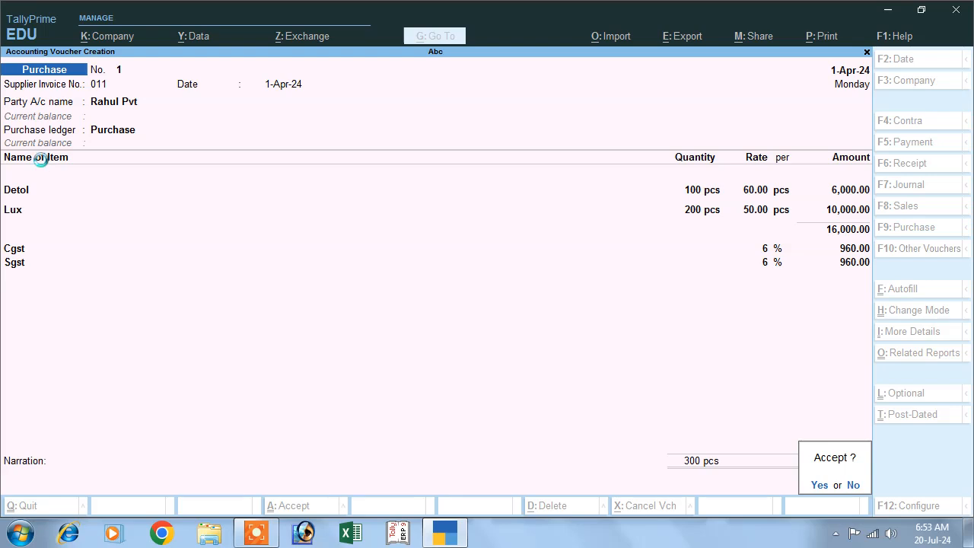
key("Return")
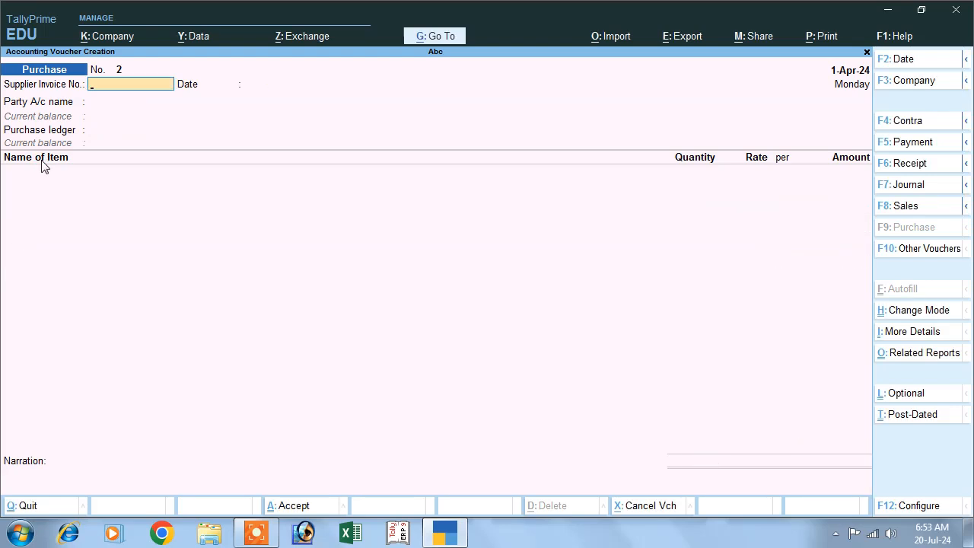
Start a Sales voucher for the customer's ledger, keeping the default dispatch and party details, and select Sales as the sales ledger.
left_click(905, 206)
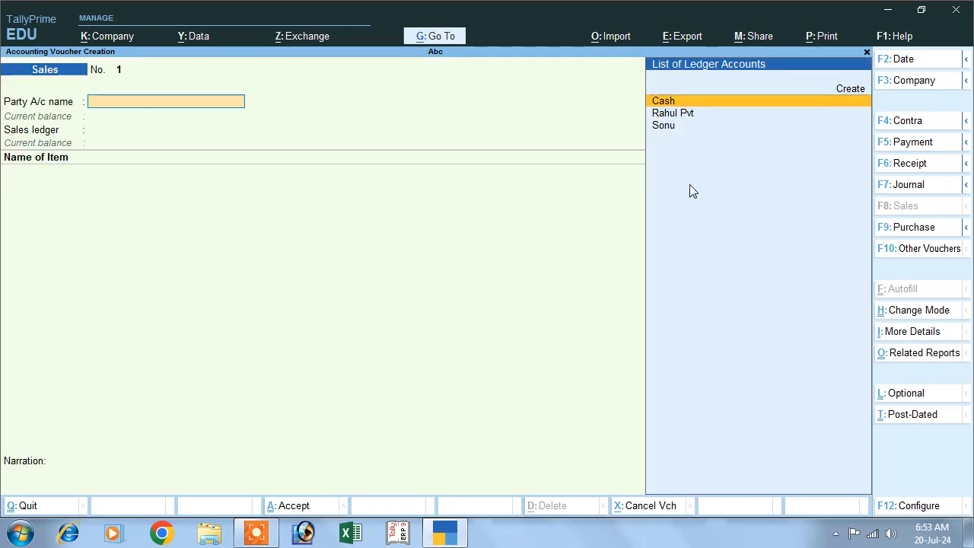
key("Return")
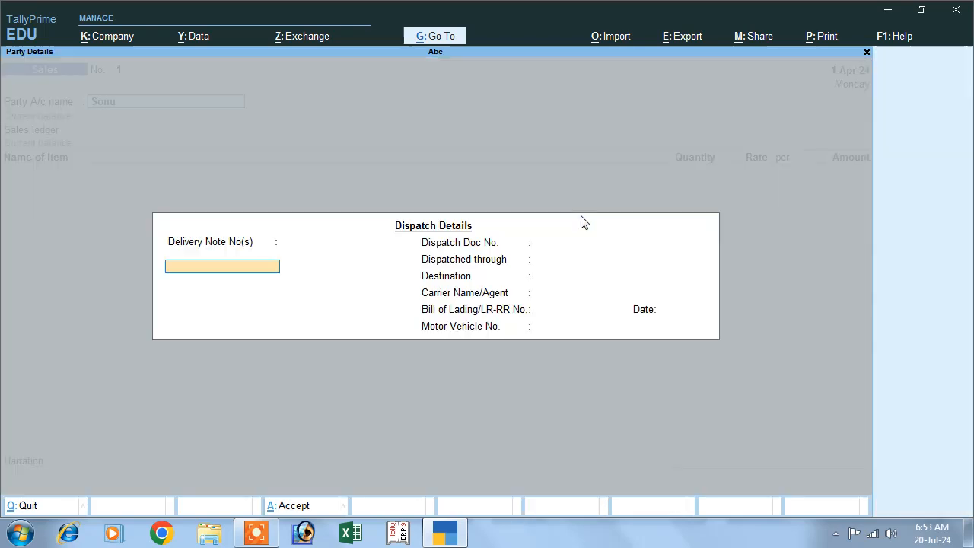
key("Return")
key("Return")
key("Return")
key("Return")
key("Return")
key("Return")
key("Return")
key("Return")
key("Return")
key("Return")
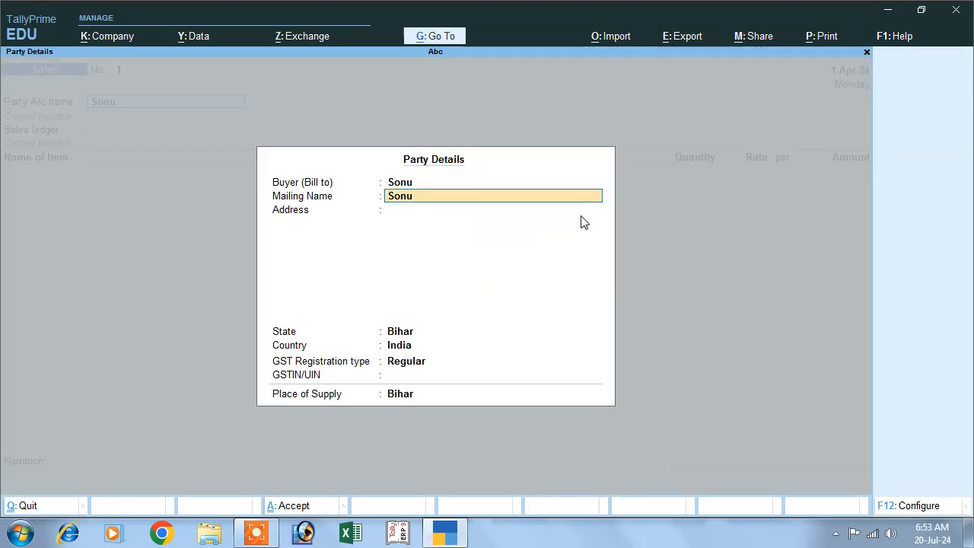
key("Return")
key("Return")
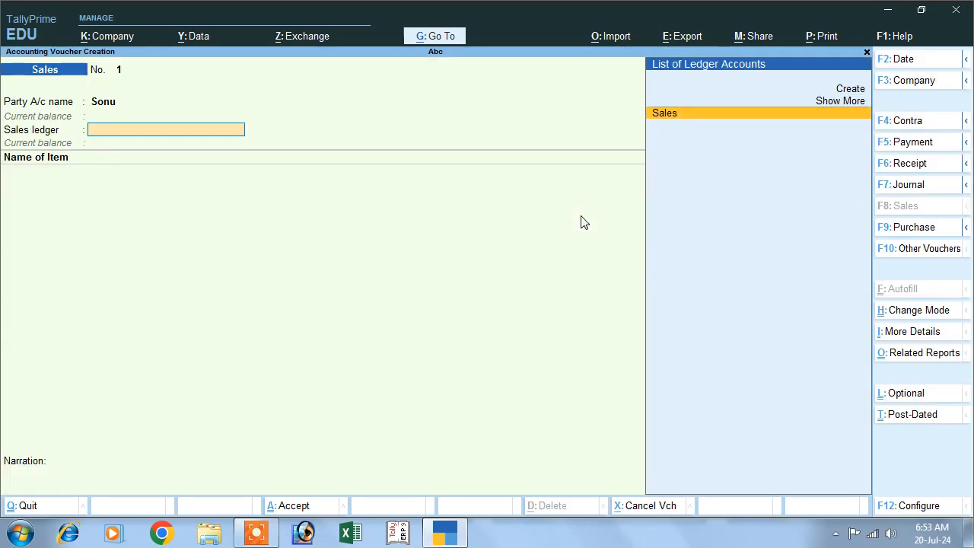
key("Return")
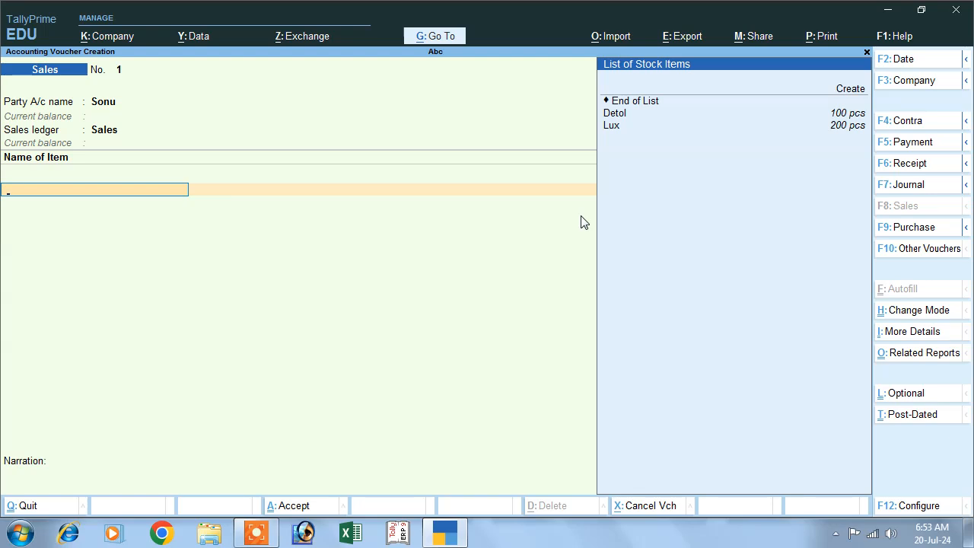
Add Detol to the sales voucher with a quantity of 12 pcs at a rate of 90.
key("Down")
key("Down")
key("Down")
key("Return")
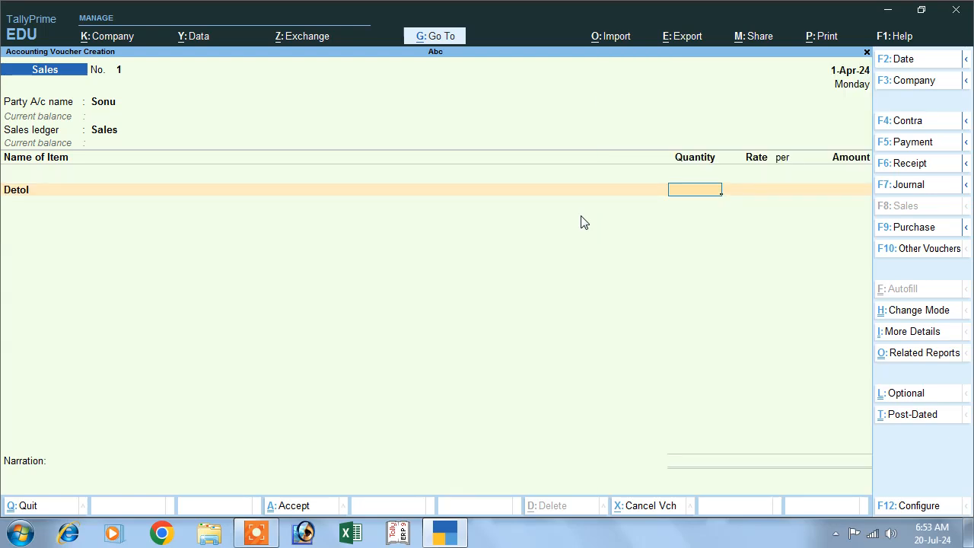
type("12")
key("Return")
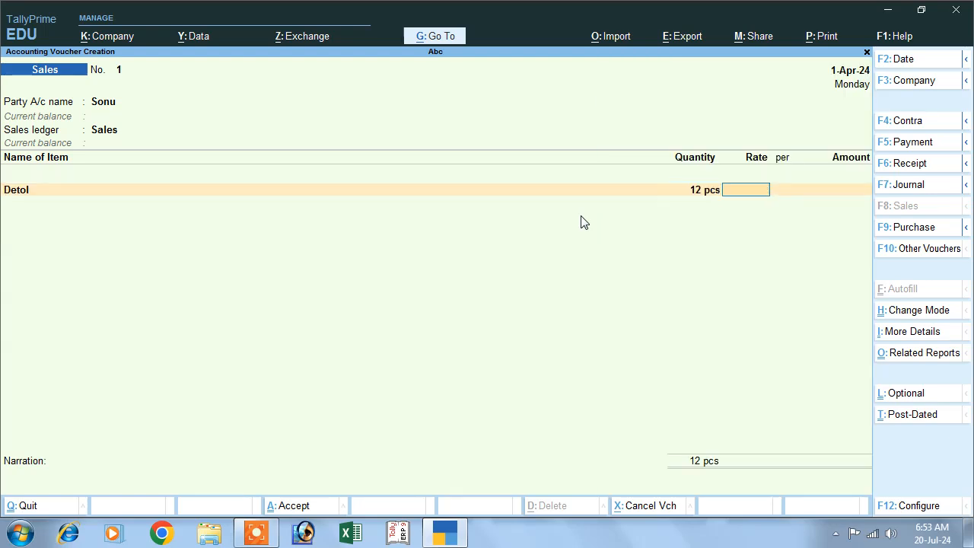
type("90")
key("Return")
key("Return")
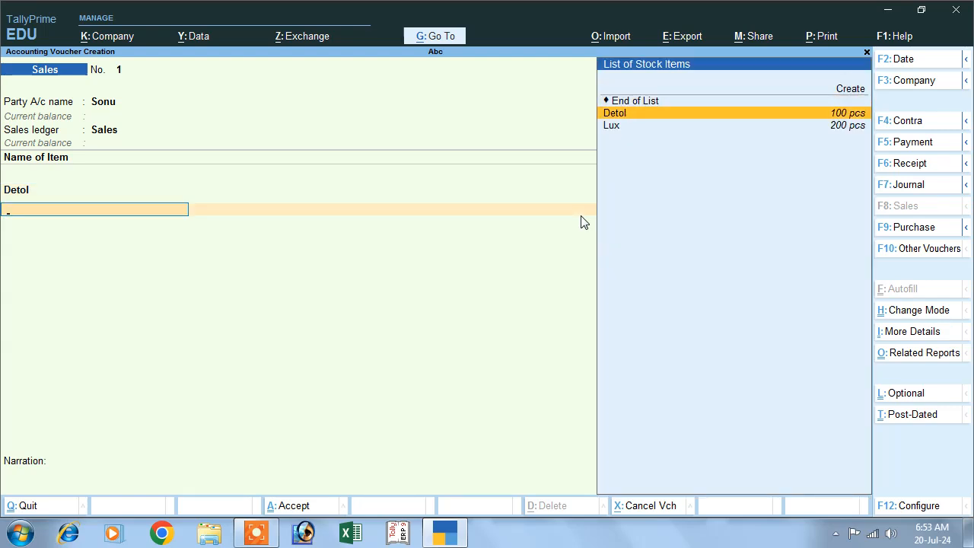
Add Lux to the sales voucher with a quantity of 20 pcs at a rate of 100.
key("Down")
key("Return")
type("20")
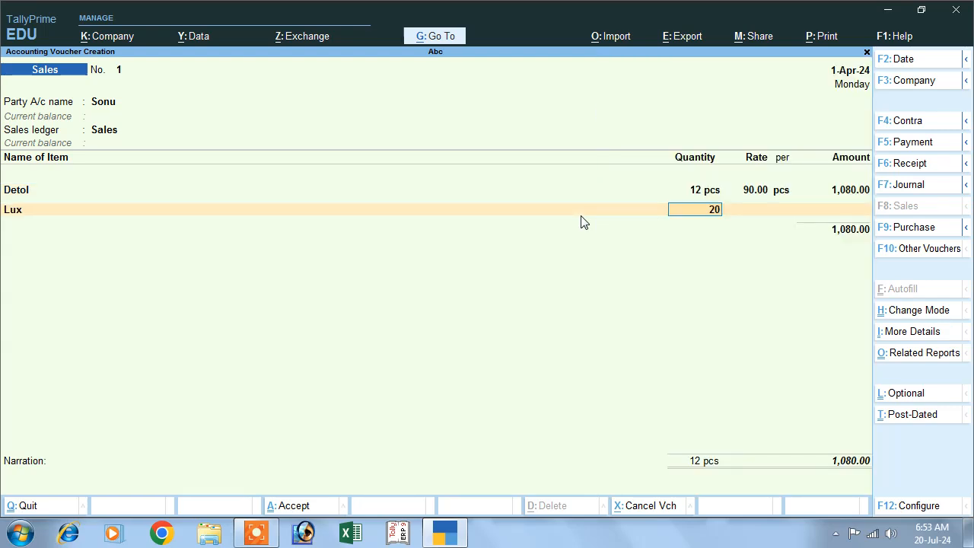
key("Return")
type("100")
key("Return")
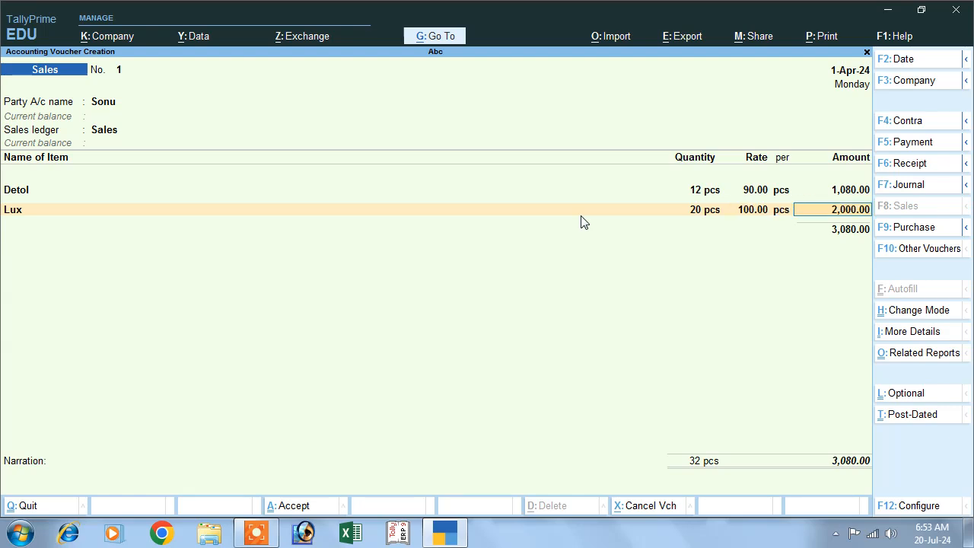
key("Return")
Add the Cgst and Sgst tax ledgers below the items in the sales voucher.
type("c")
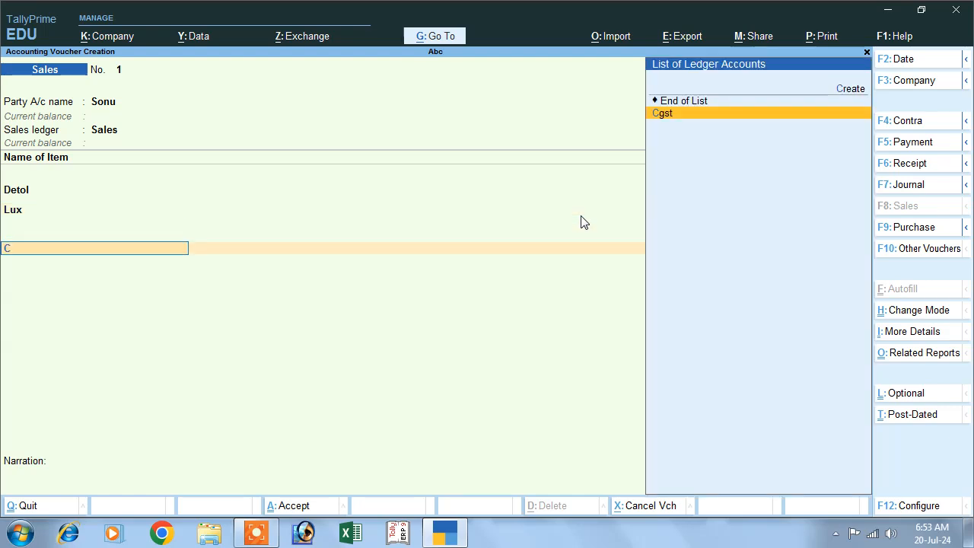
key("Return")
key("Return")
type("S")
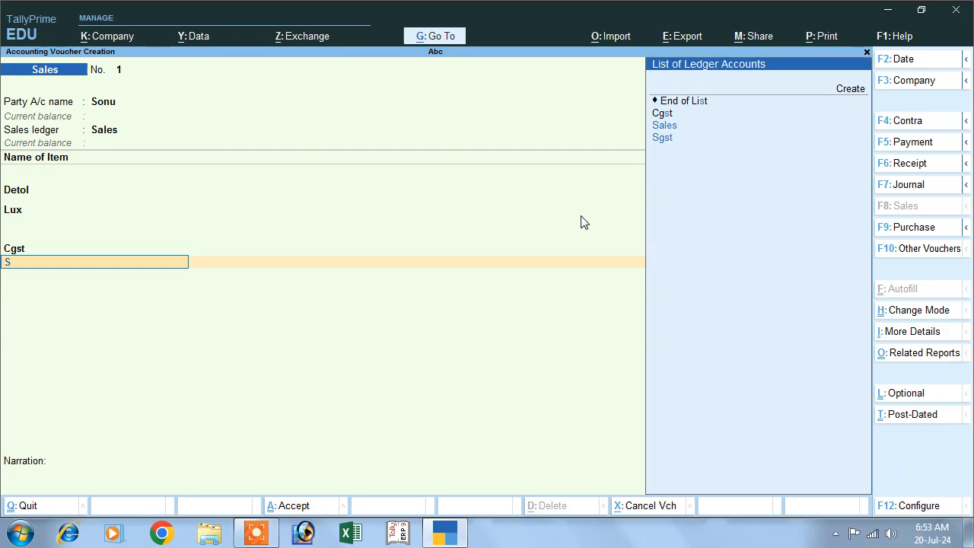
key("Down")
key("Return")
key("Return")
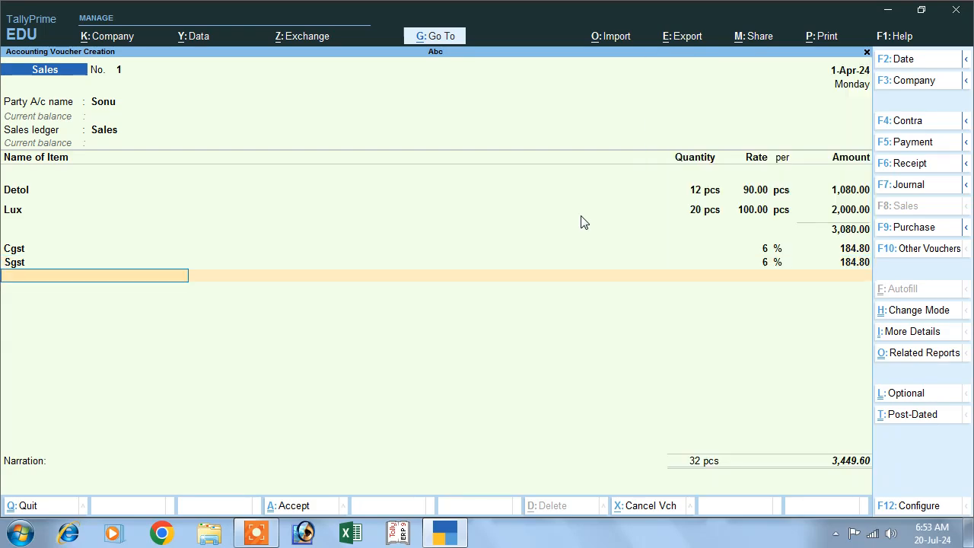
Keep the default New Ref bill-wise details without credit days or a narration, and save the sales voucher.
key("Return")
key("Return")
key("Return")
key("Return")
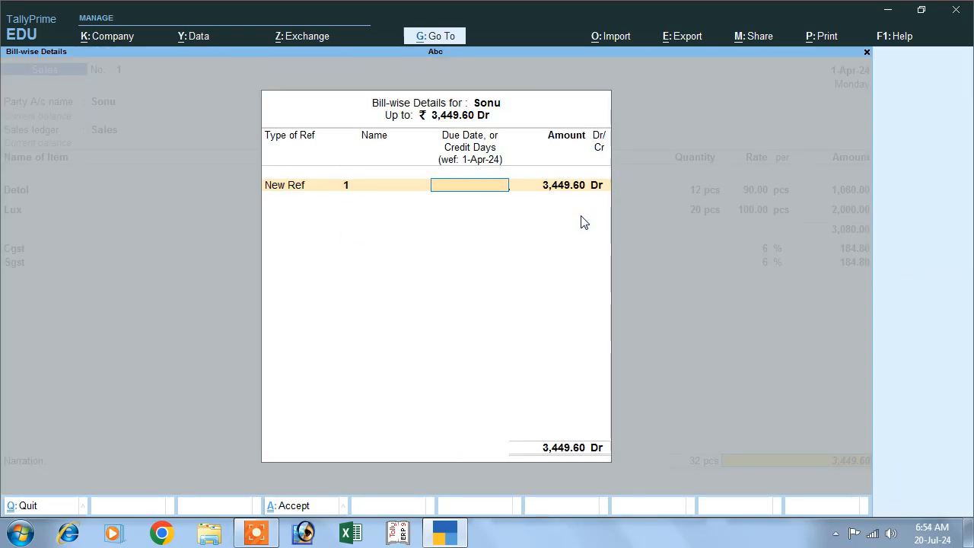
key("Return")
key("Return")
key("Return")
key("Return")
key("Return")
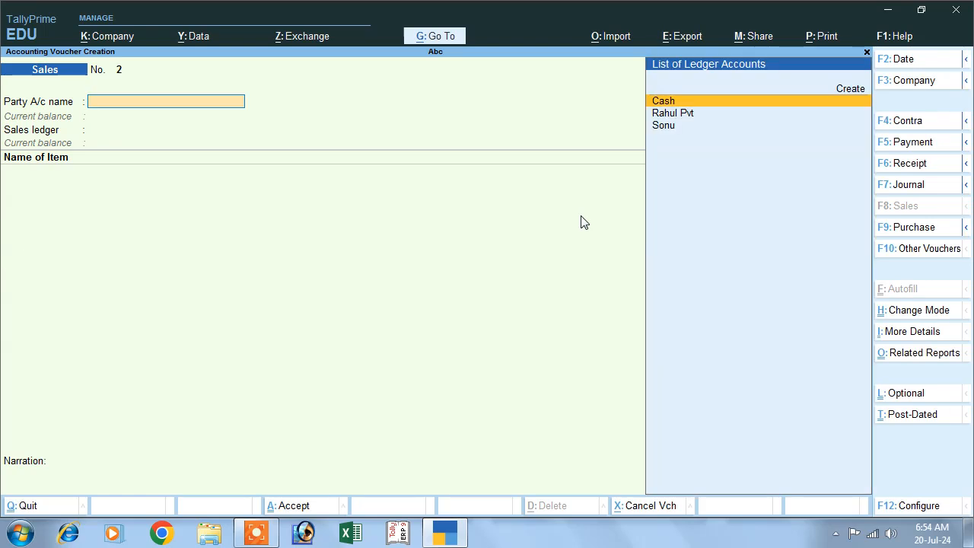
Leave voucher entry and open the saved sales voucher from the Day Book.
key("Escape")
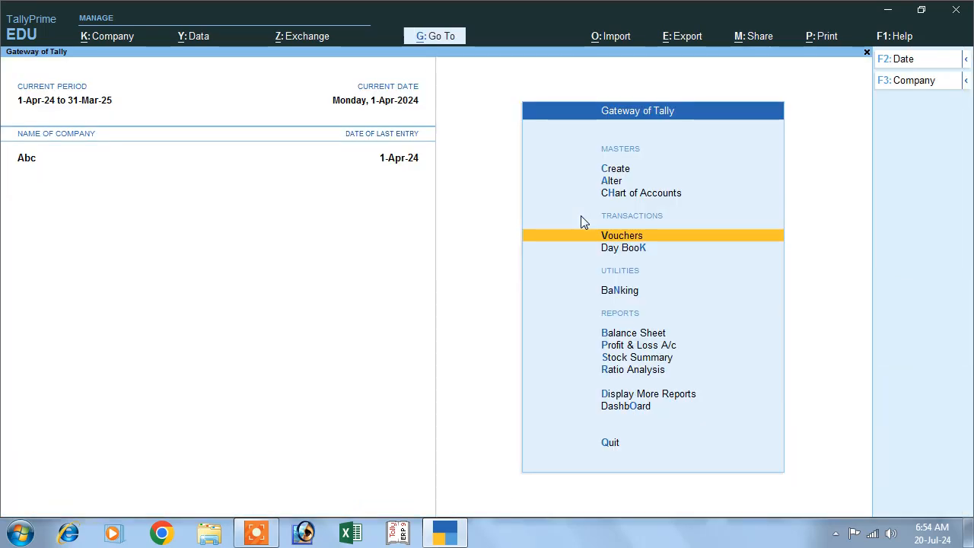
left_click(625, 251)
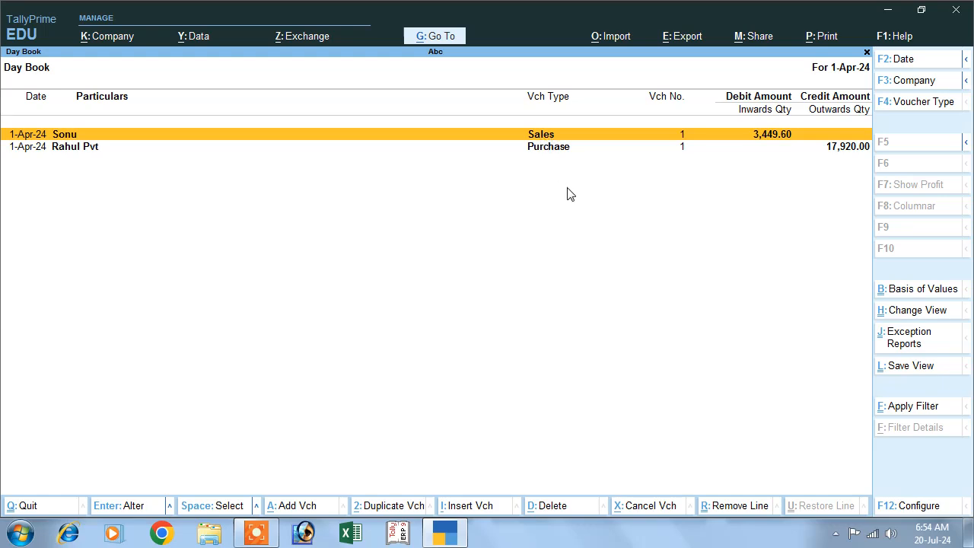
key("Return")
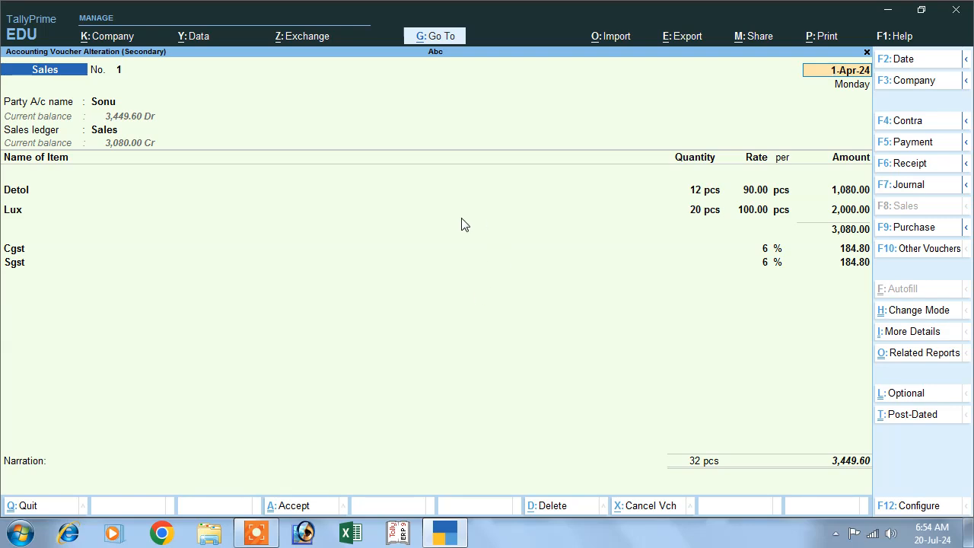
Open the print preview of the current sales voucher's Tax Invoice and zoom in on it.
left_click(816, 43)
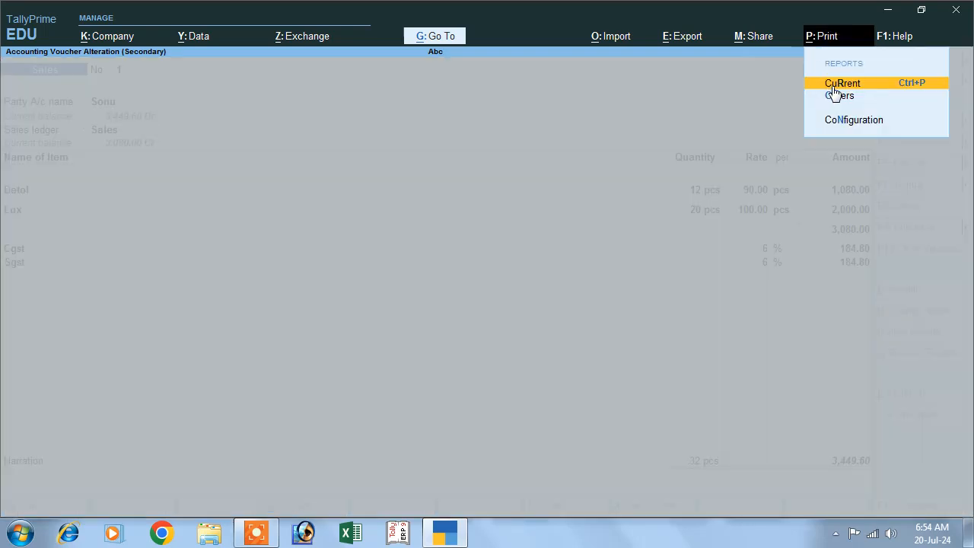
left_click(832, 85)
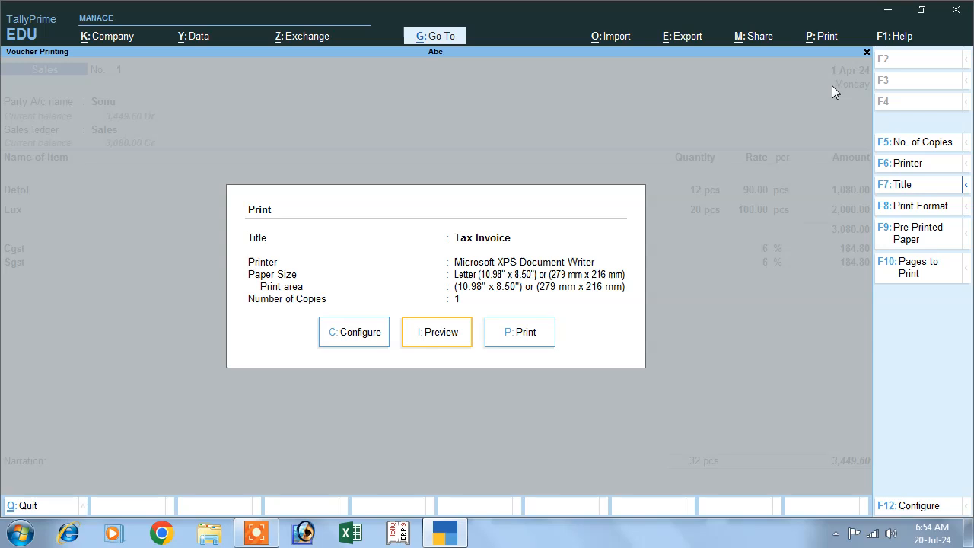
left_click(441, 332)
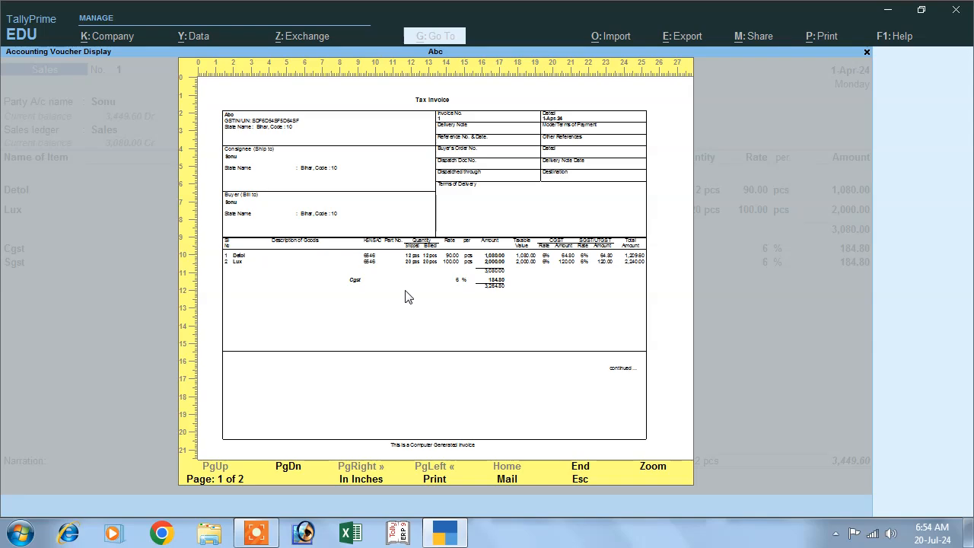
left_click(648, 466)
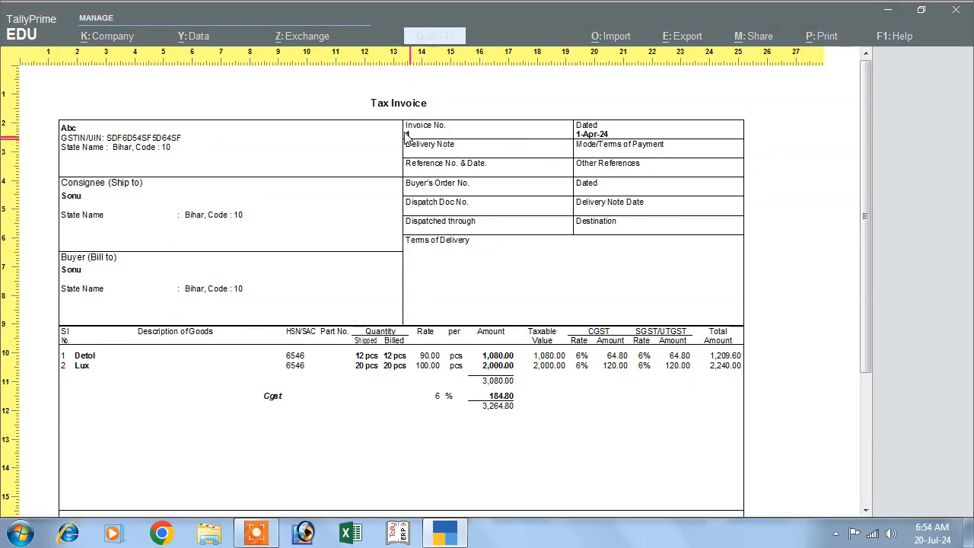
Examine both pages of the Tax Invoice, including party details, items, CGST and SGST amounts, totals and declaration, and leave the zoomed view.
scroll(415, 231, "down", 1)
scroll(415, 231, "down", 5)
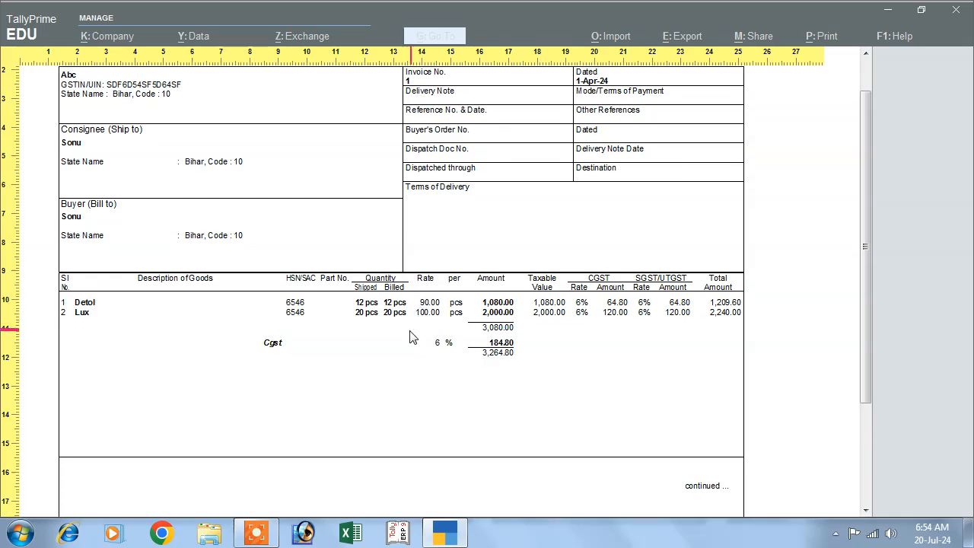
scroll(408, 386, "down", 8)
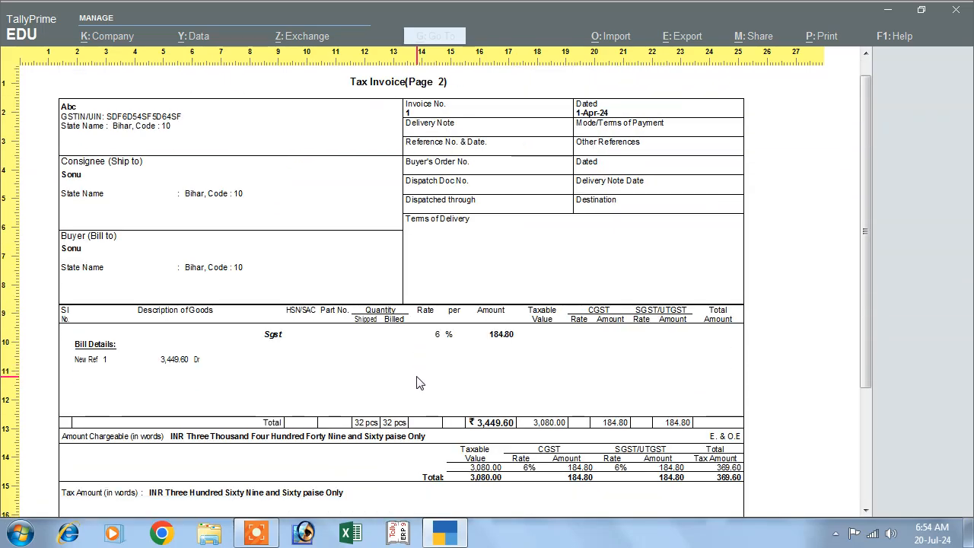
scroll(424, 395, "down", 2)
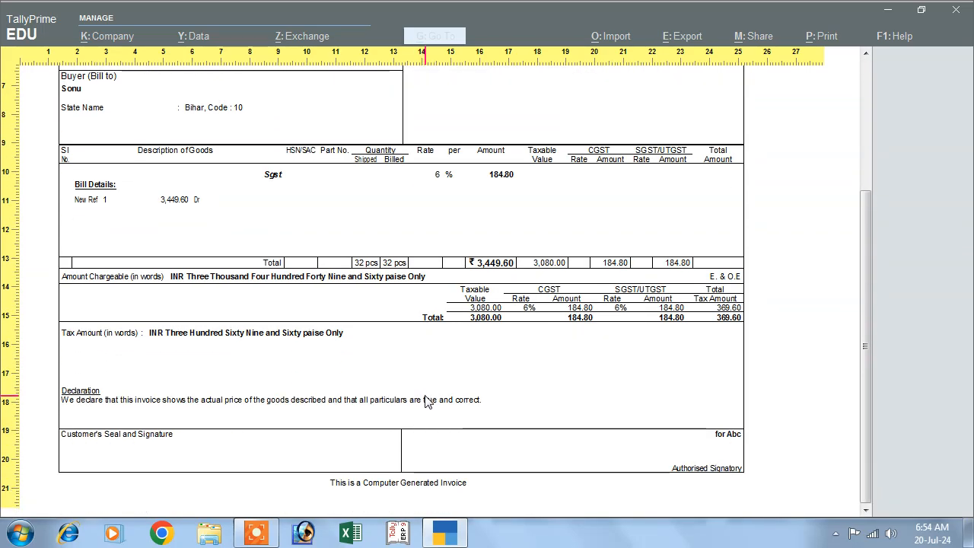
scroll(426, 397, "up", 5)
scroll(428, 401, "up", 8)
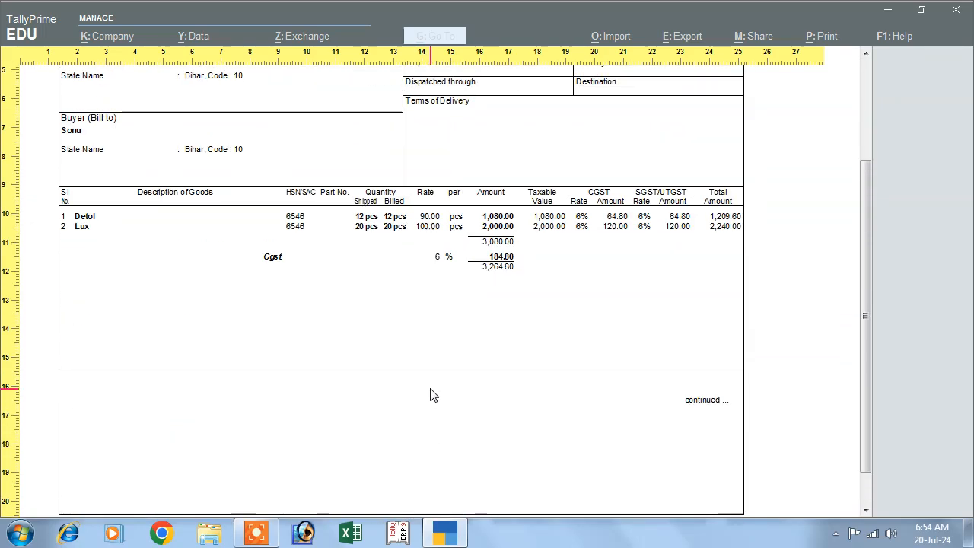
scroll(434, 394, "up", 1)
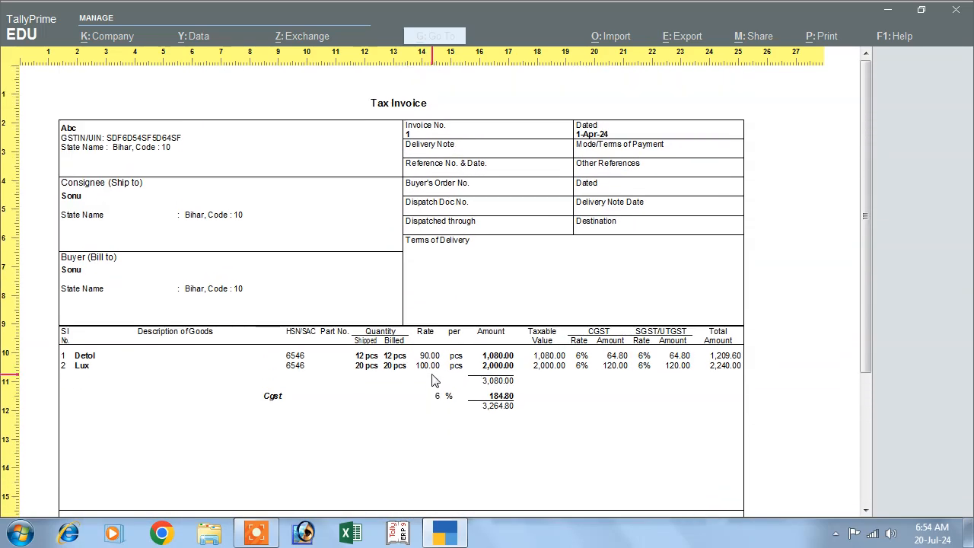
left_click(434, 380)
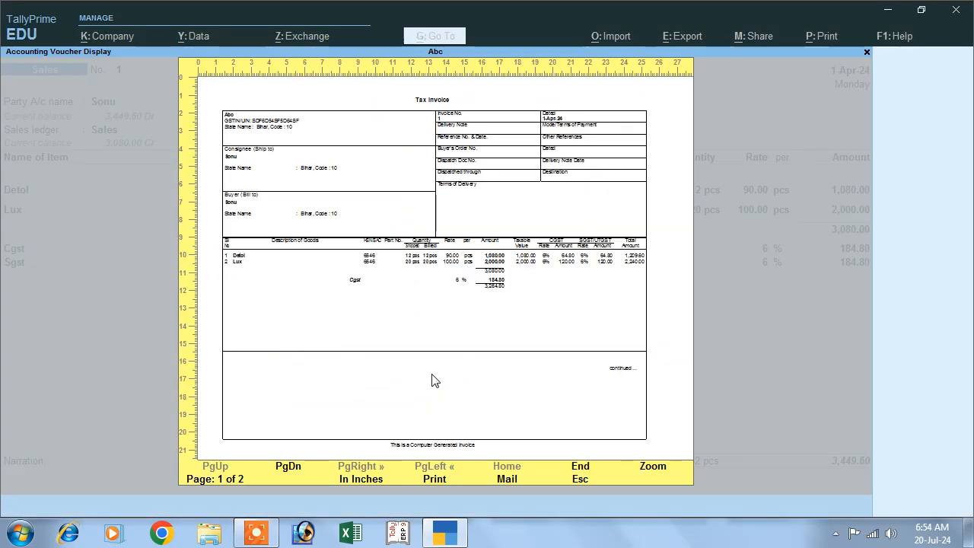
Start printing the Tax Invoice from the preview to an XPS document, and cancel saving the file.
left_click(434, 482)
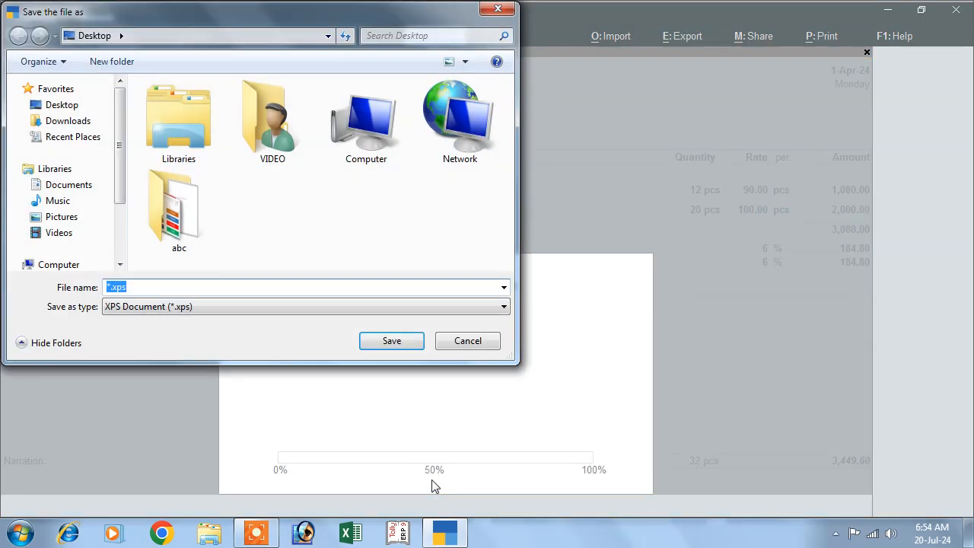
left_click(492, 12)
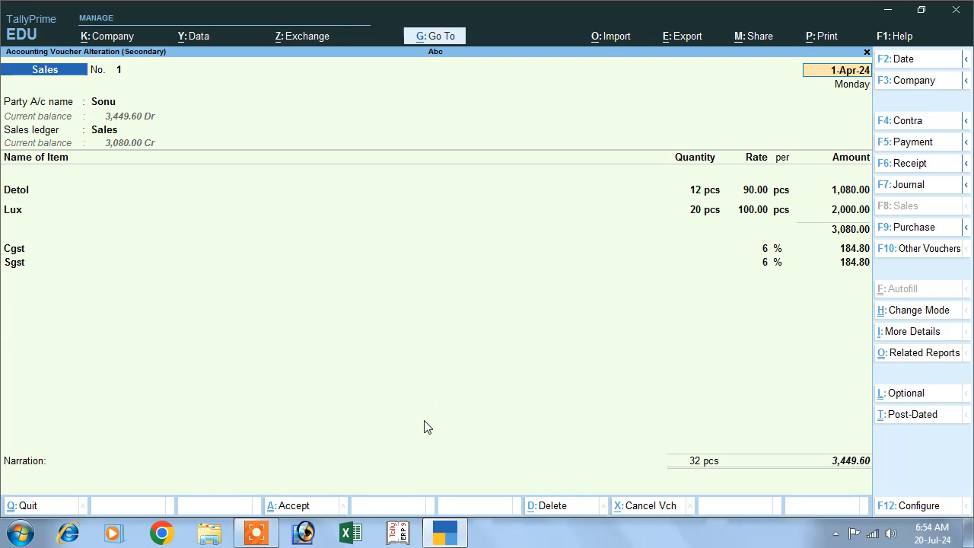